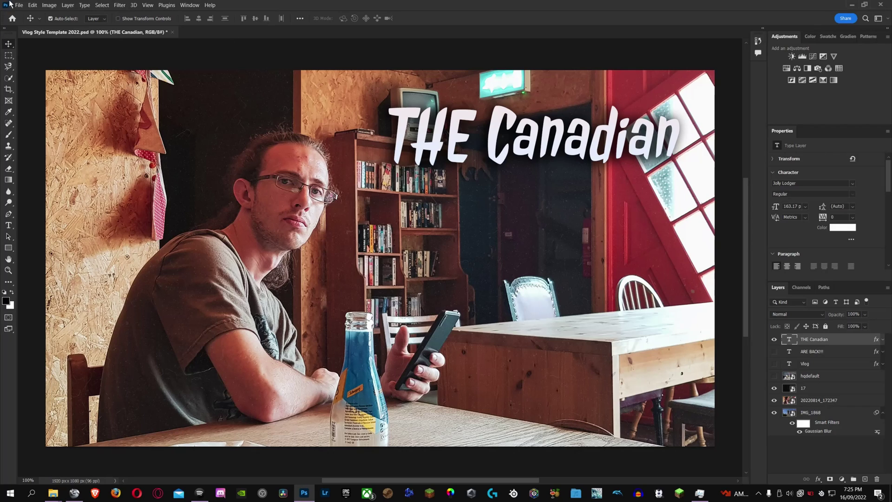
Turn off graphics processor use in Photoshop's Performance preferences and review its advanced settings, then cancel
click(33, 5)
mouse_move(65, 278)
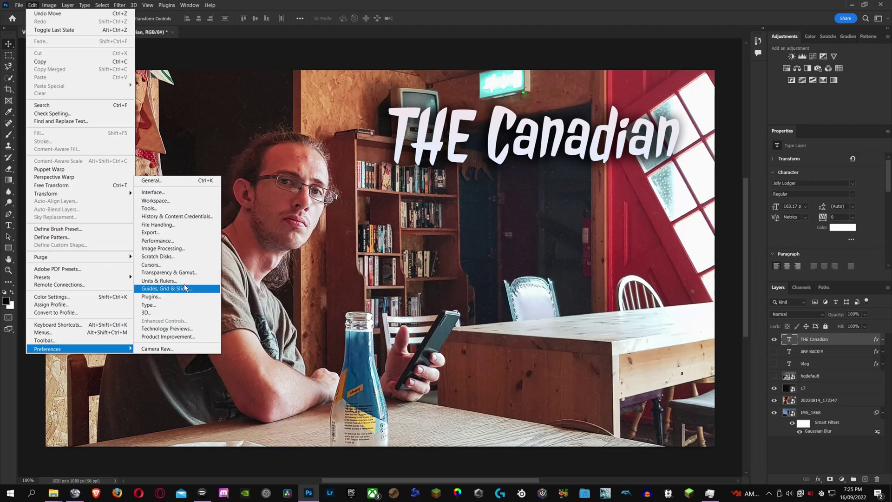
click(181, 242)
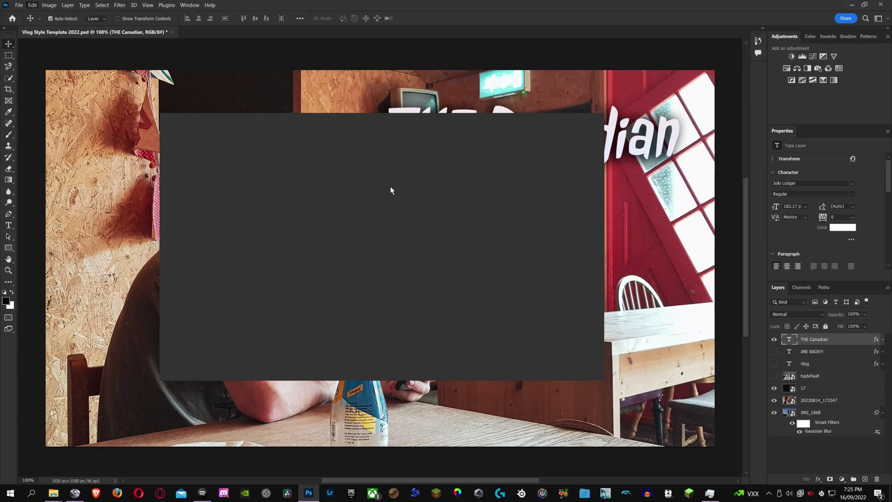
click(309, 493)
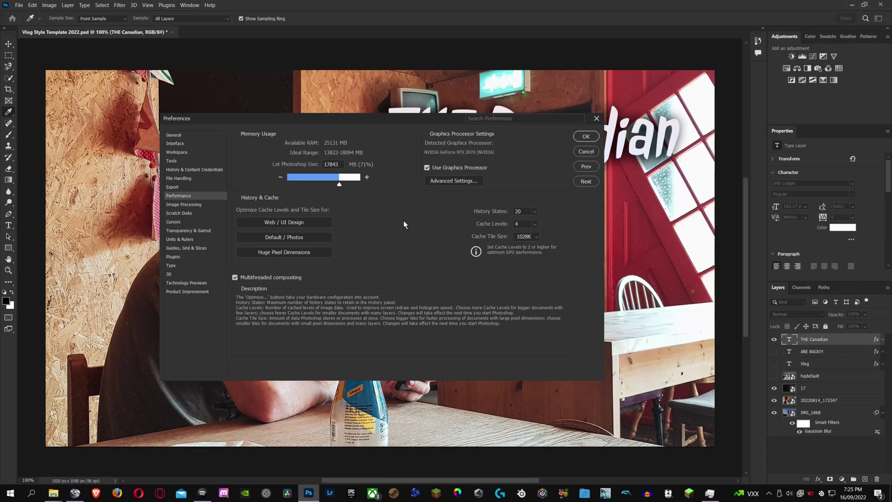
click(427, 168)
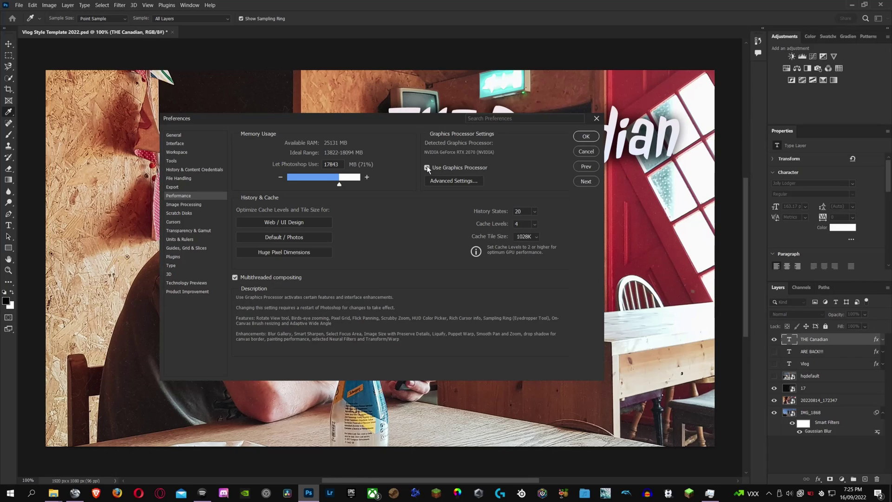
click(438, 180)
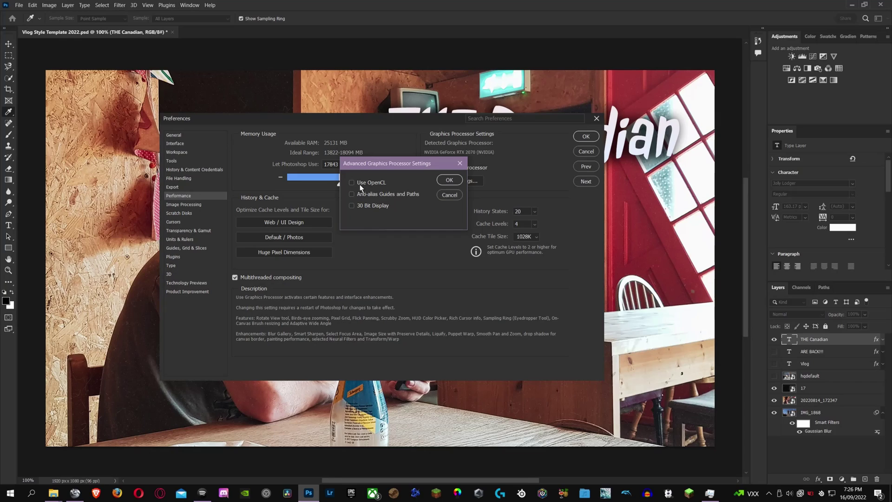
click(459, 163)
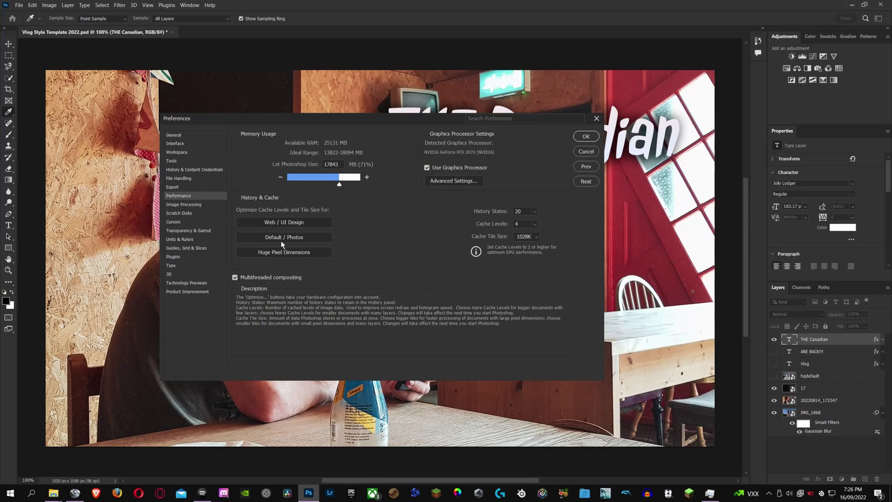
click(596, 118)
With the Move tool, drag the THE Canadian title toward the centre and fine-tune its position
key(v)
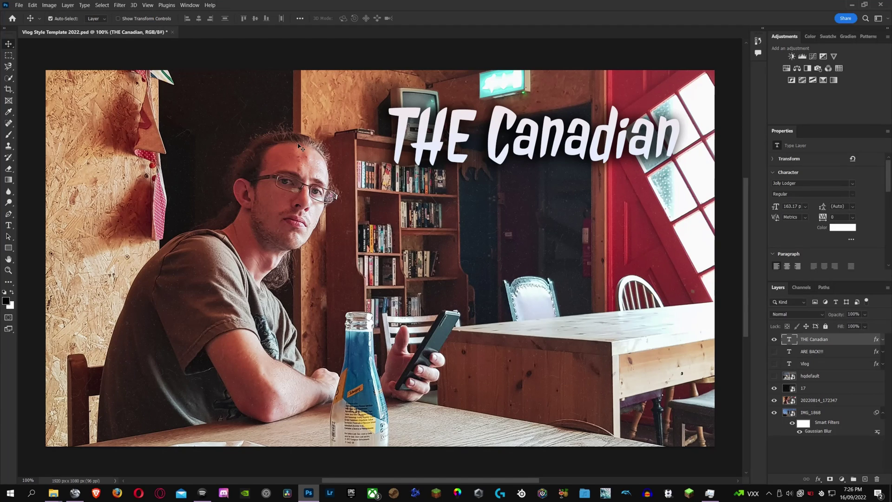
drag(527, 141, 385, 198)
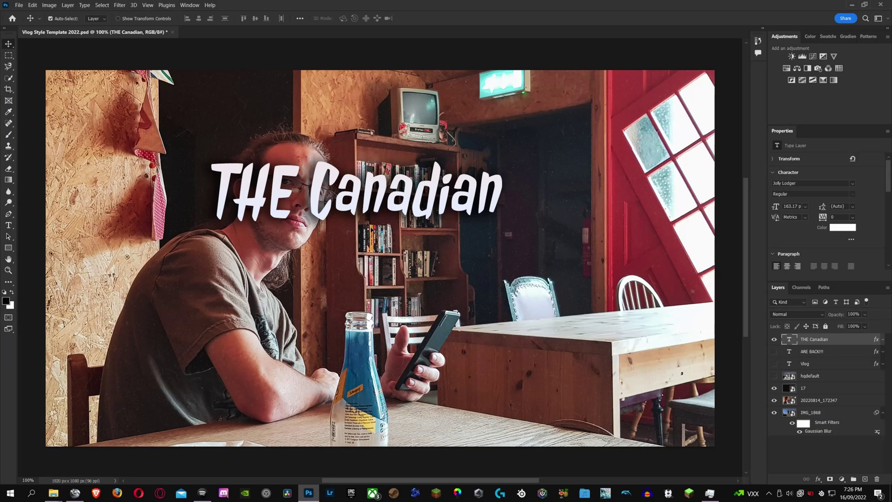
mouse_move(365, 206)
mouse_down()
mouse_move(448, 191)
mouse_move(345, 178)
mouse_move(264, 200)
mouse_move(518, 189)
mouse_move(341, 225)
mouse_move(354, 165)
mouse_move(347, 175)
mouse_move(371, 201)
mouse_up()
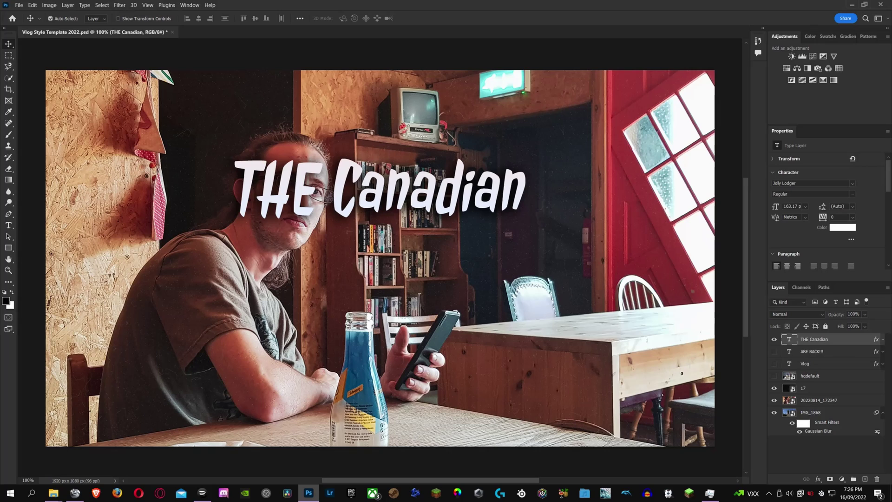
click(74, 492)
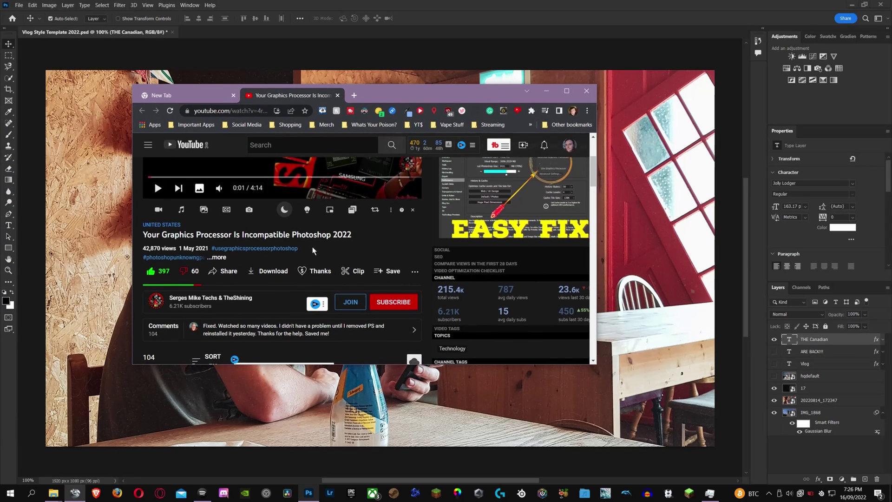
scroll(316, 251, down, 1)
scroll(321, 246, up, 1)
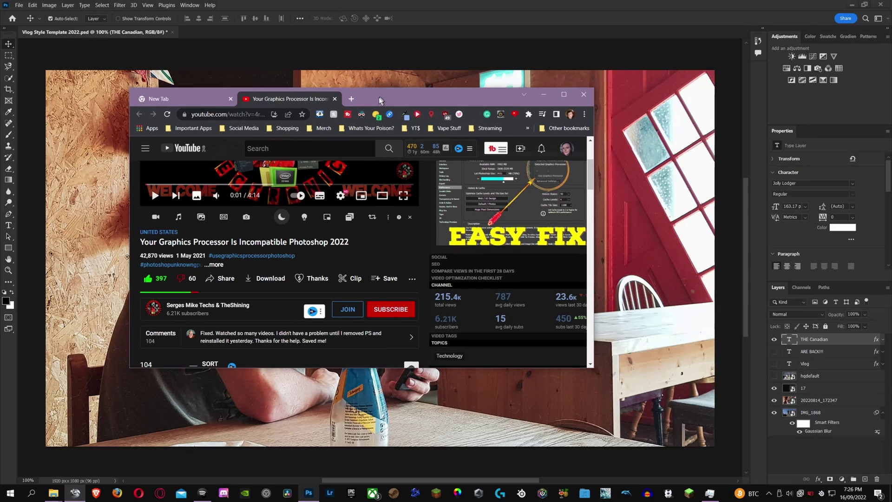
key(alt+Tab)
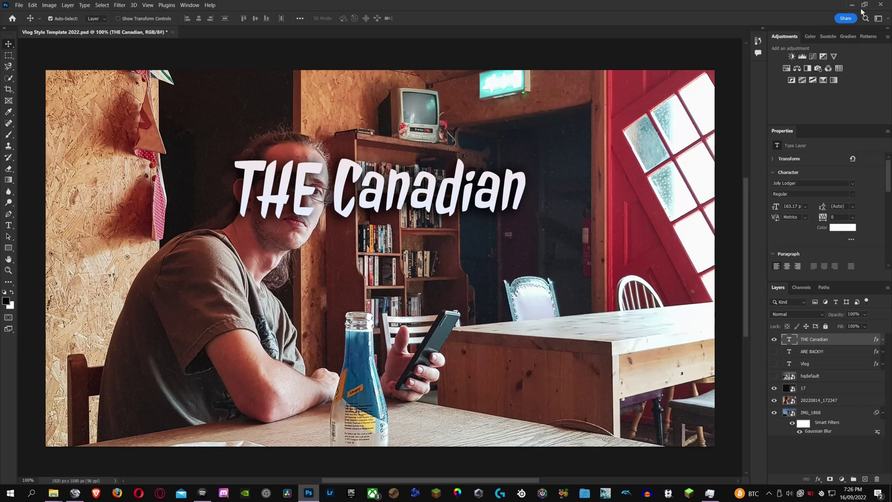
Quit Photoshop, saving the vlog template, then open the desktop's right-click menu
click(880, 4)
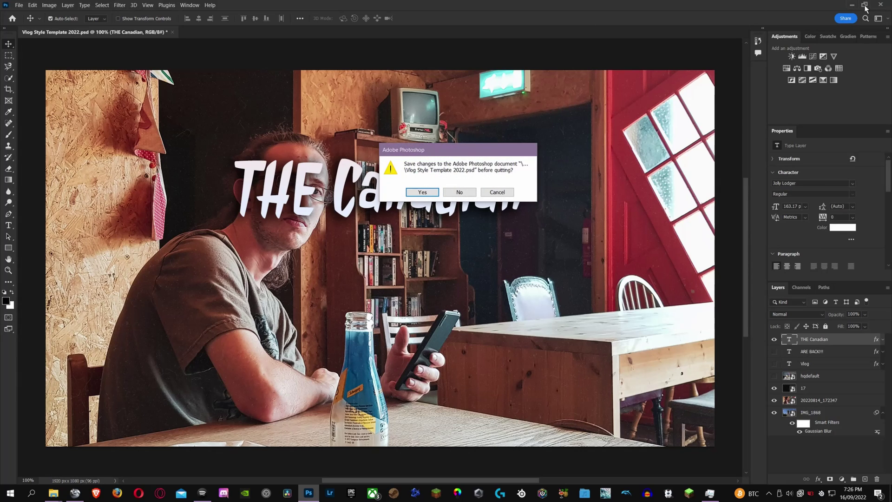
click(422, 192)
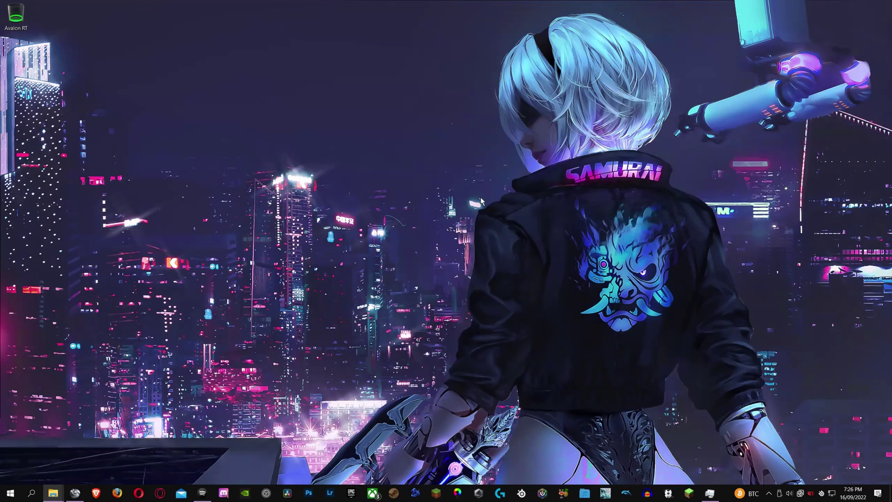
right_click(295, 166)
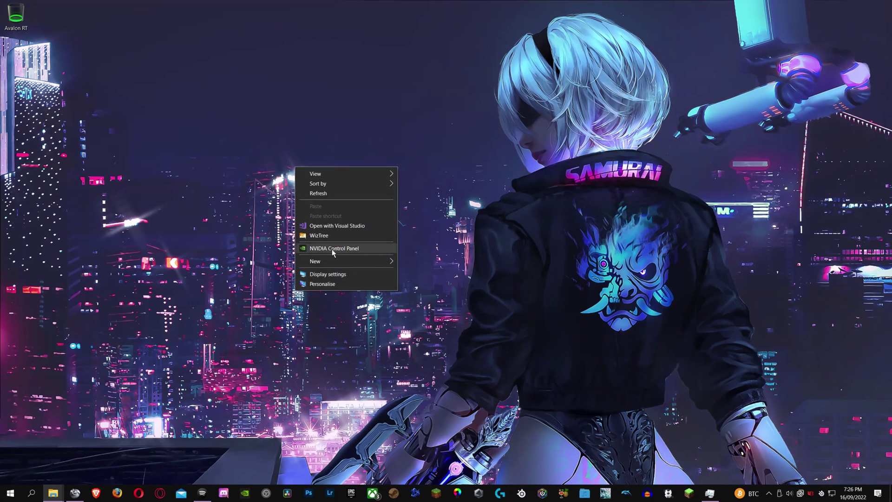
Go from Display settings down to the Graphics settings page
click(329, 274)
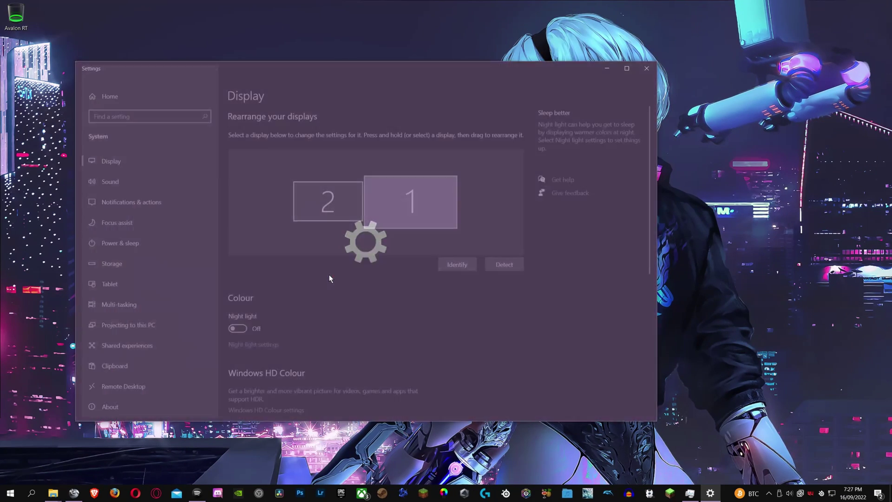
scroll(325, 272, down, 5)
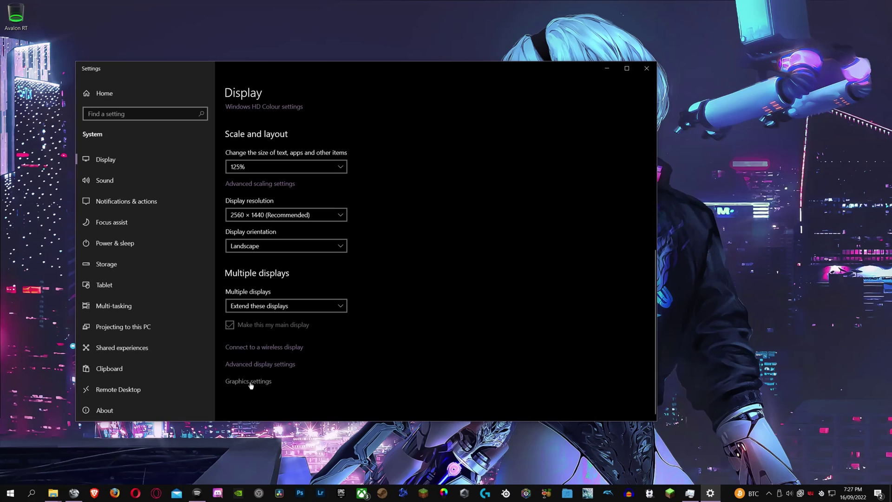
click(249, 381)
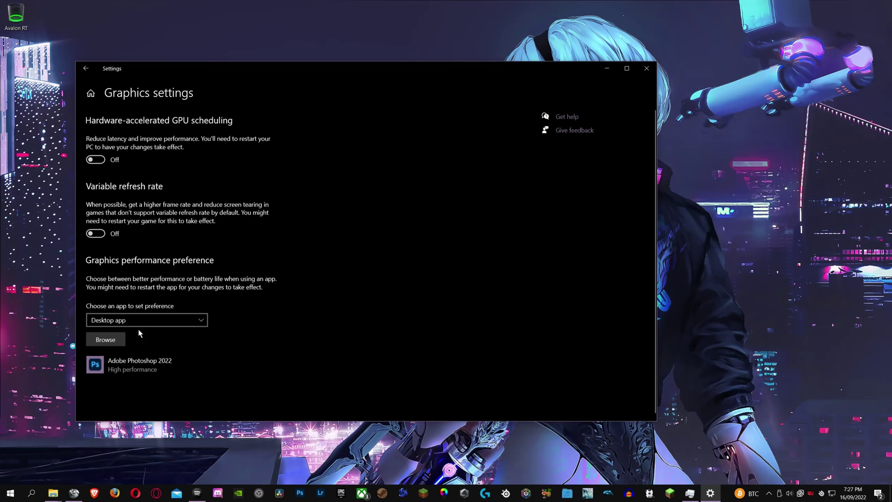
Browse to the Start Menu Programs folder and pick the Adobe Photoshop 2022 shortcut
click(105, 339)
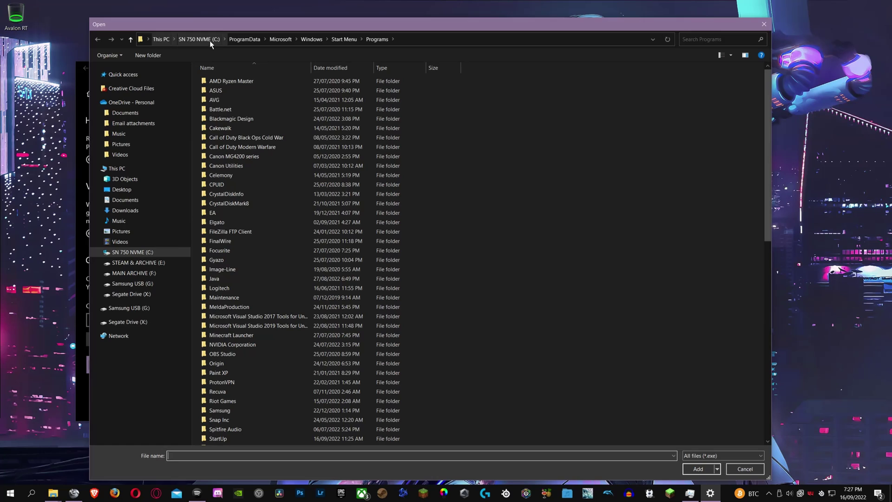
click(419, 41)
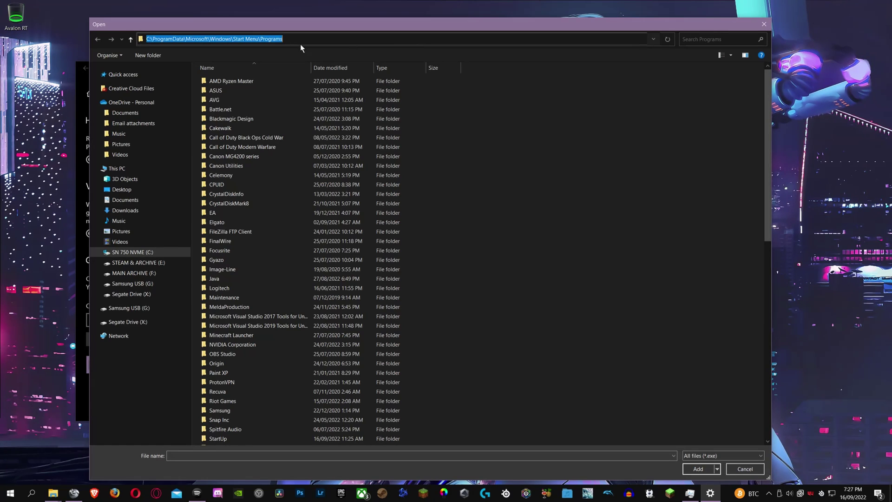
click(328, 40)
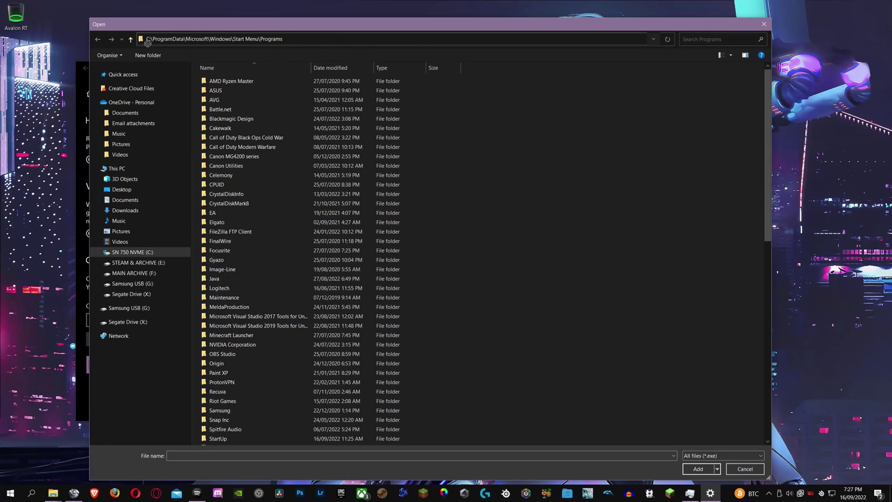
drag(304, 40, 144, 37)
click(316, 40)
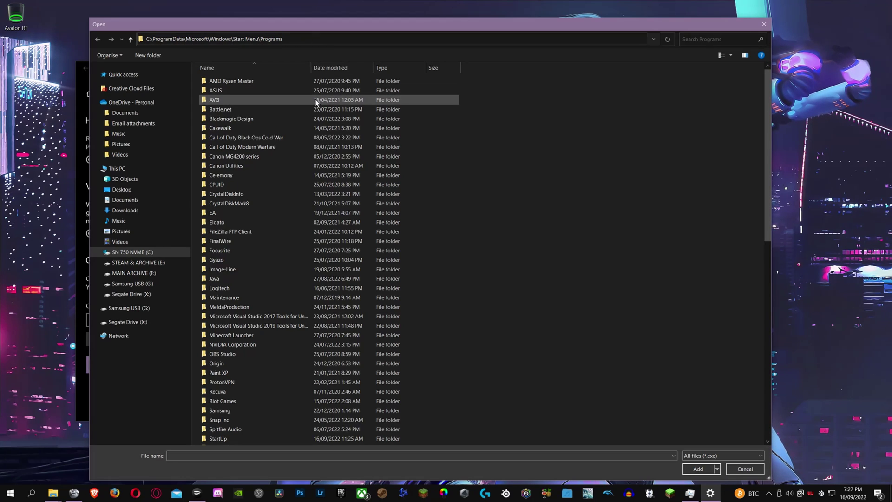
scroll(286, 174, down, 5)
scroll(287, 175, up, 5)
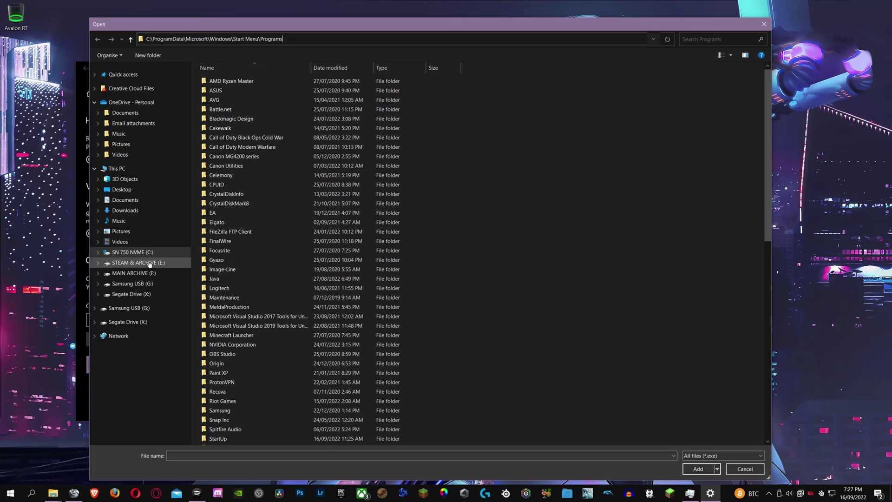
scroll(255, 240, down, 15)
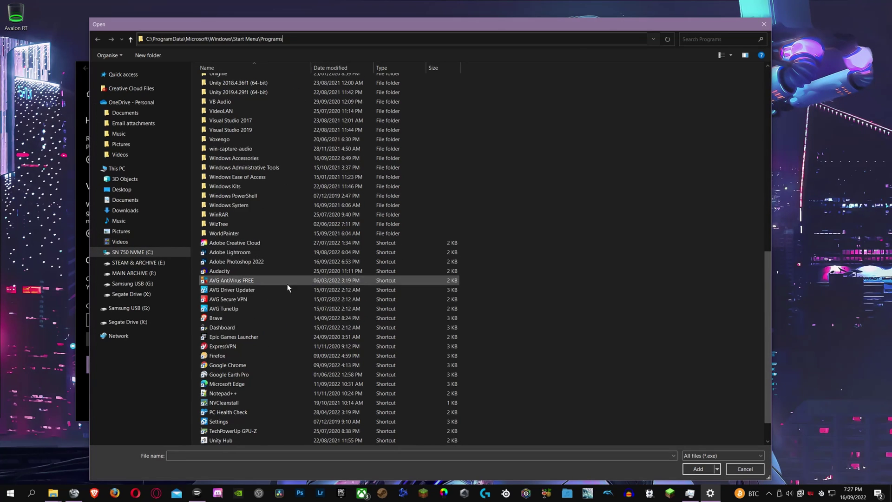
click(251, 260)
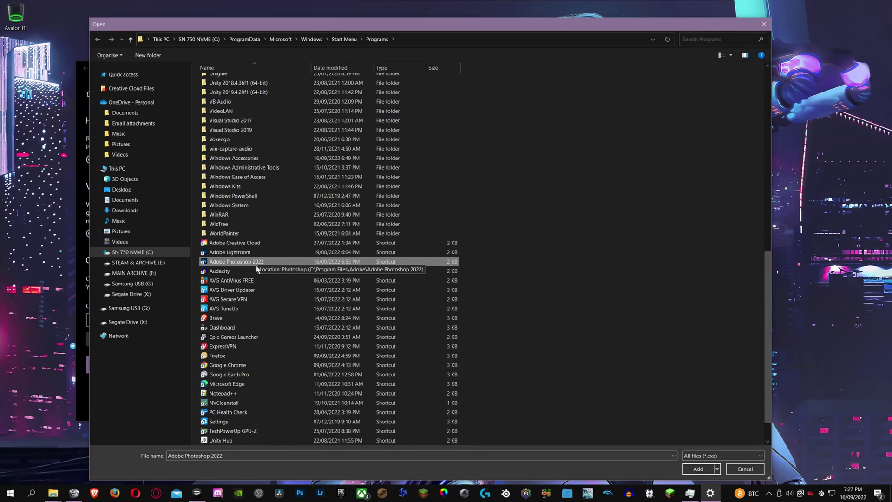
Add the Photoshop 2022 shortcut to the app list and open its graphics Options
key(Return)
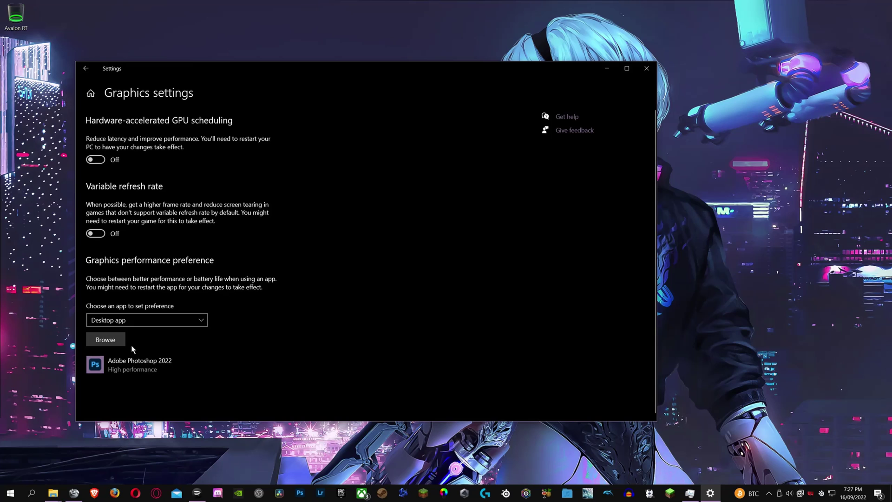
click(175, 361)
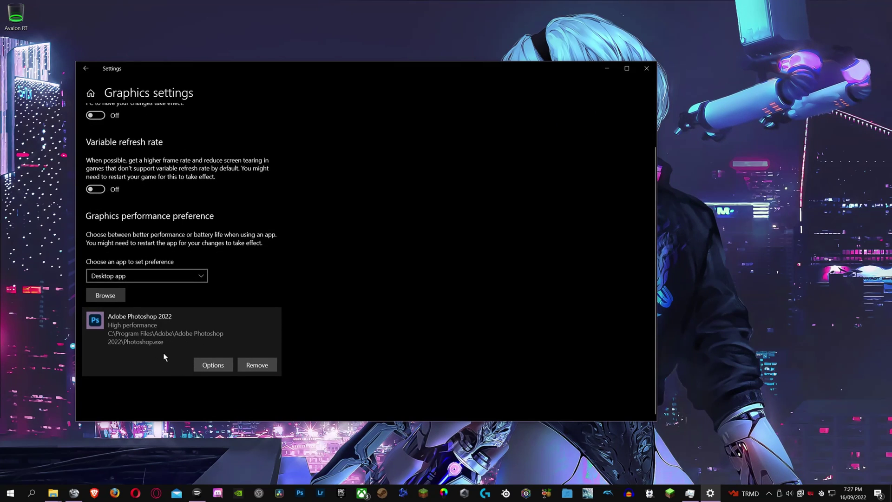
click(210, 364)
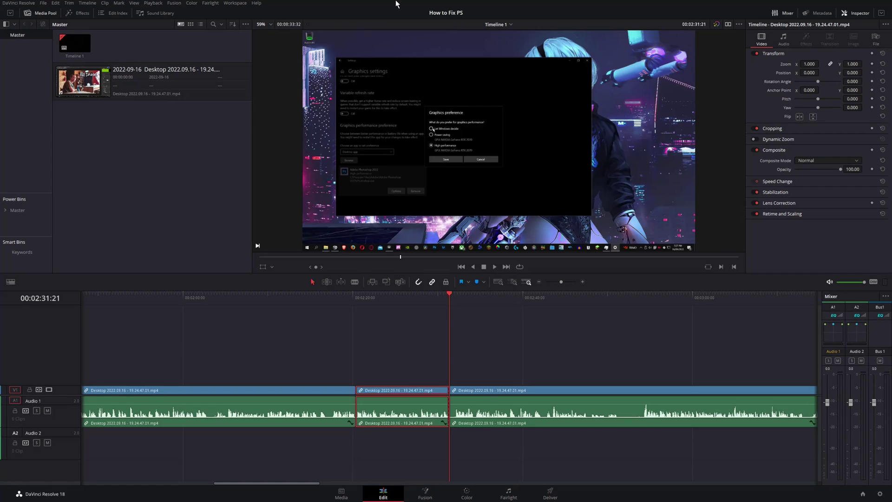
Open the Windows Start menu
key(super)
key(super)
Open Settings with Win+I, follow Display to Graphics settings, and scroll through the app list
key(super+i)
scroll(292, 310, down, 6)
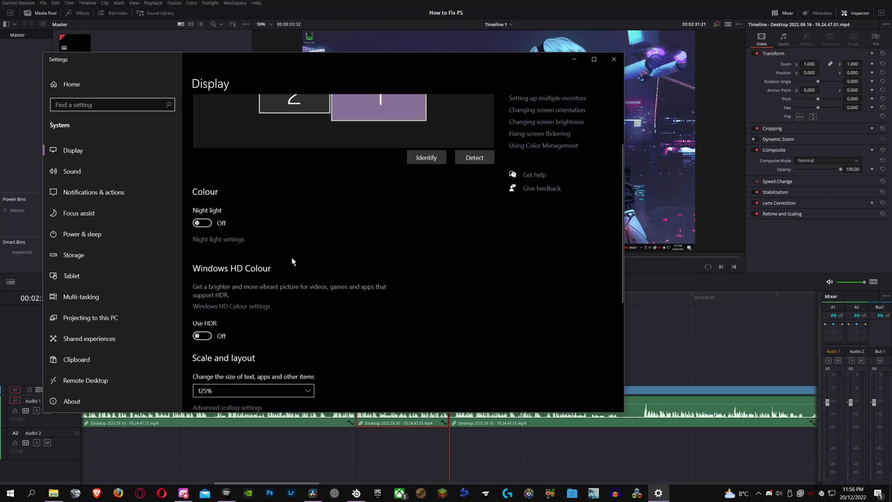
click(222, 374)
scroll(152, 367, down, 1)
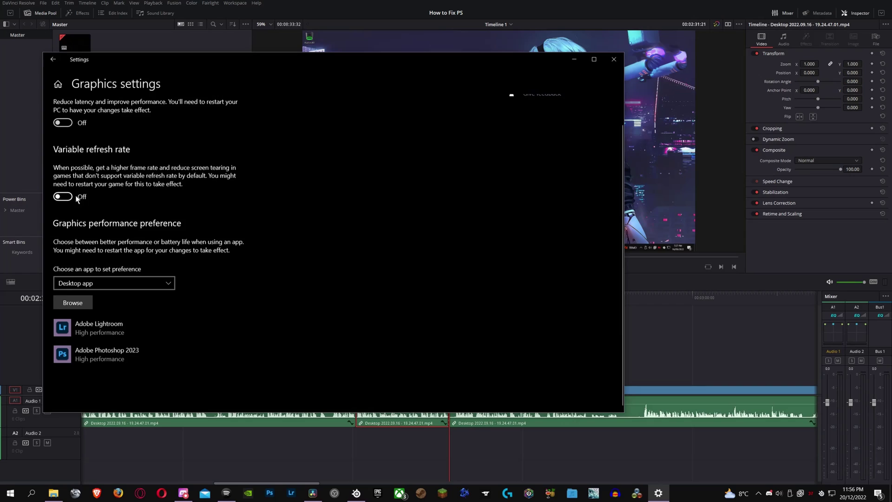
scroll(78, 199, up, 1)
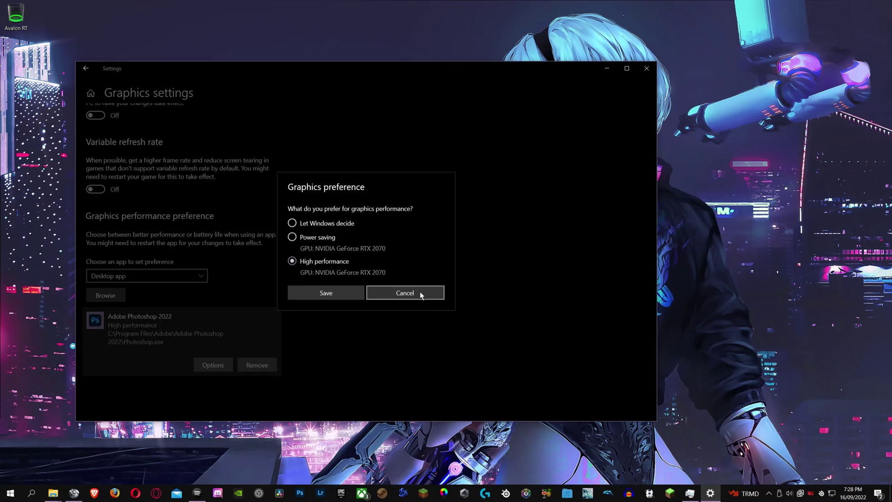
Dismiss a desktop context menu, then open the Win+X menu from the Start button
right_click(691, 268)
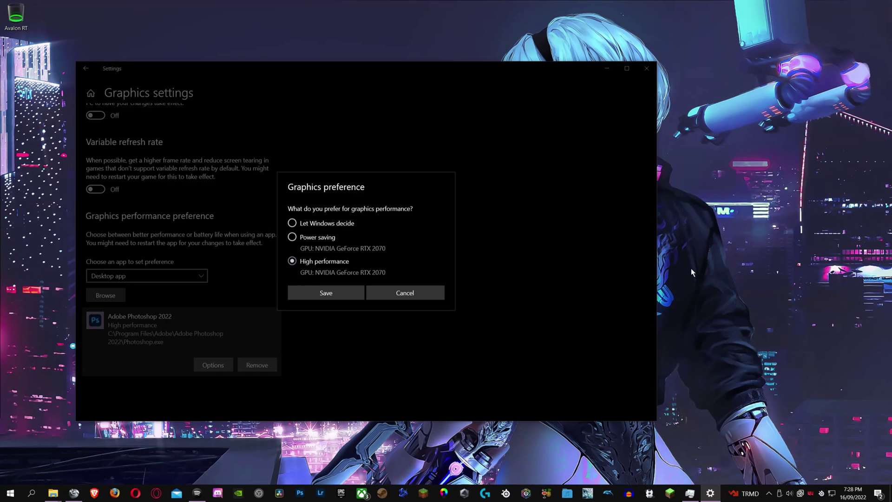
click(364, 235)
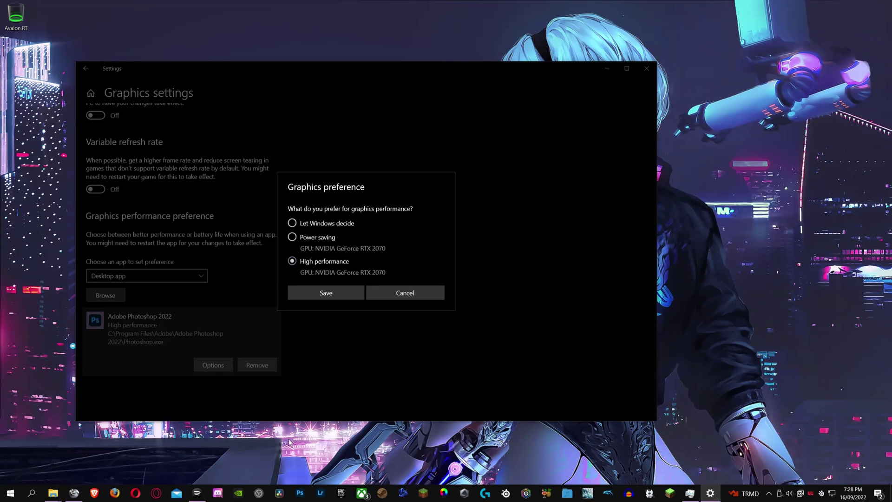
right_click(10, 492)
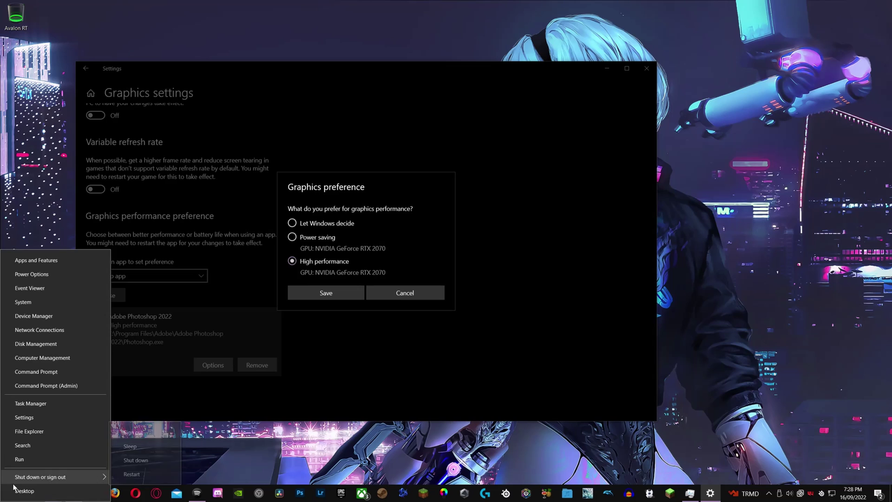
Check the About page's Ryzen 7 3700X and 32.0 GB RAM specs, then close Settings
click(27, 302)
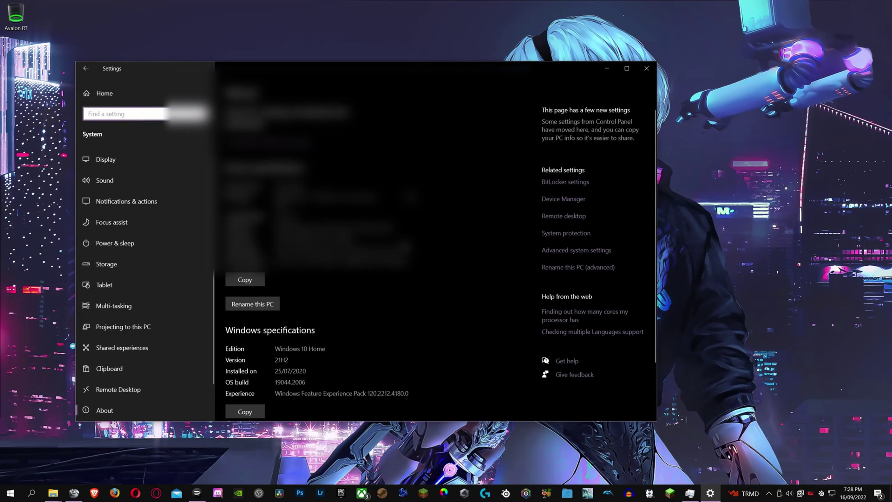
scroll(277, 344, down, 1)
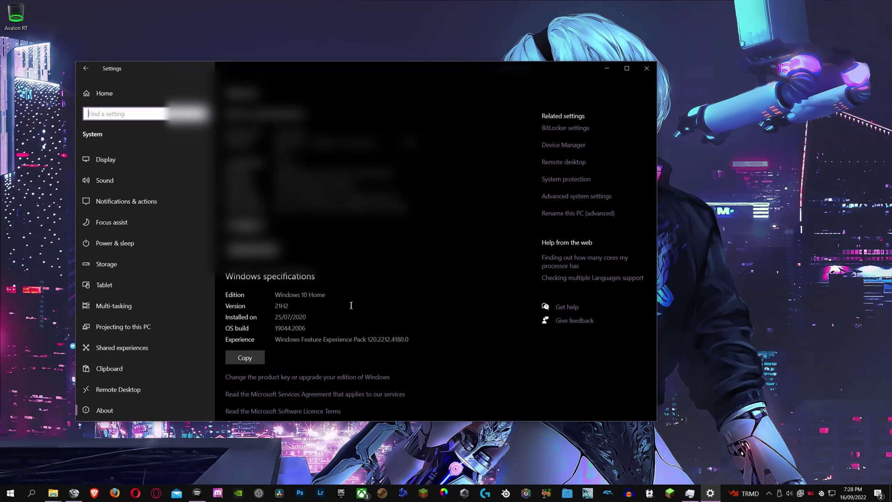
scroll(335, 260, up, 2)
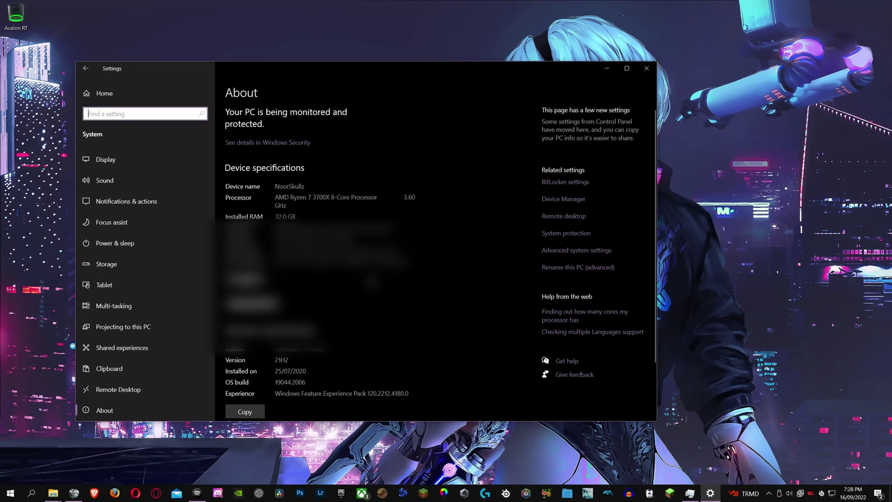
click(646, 70)
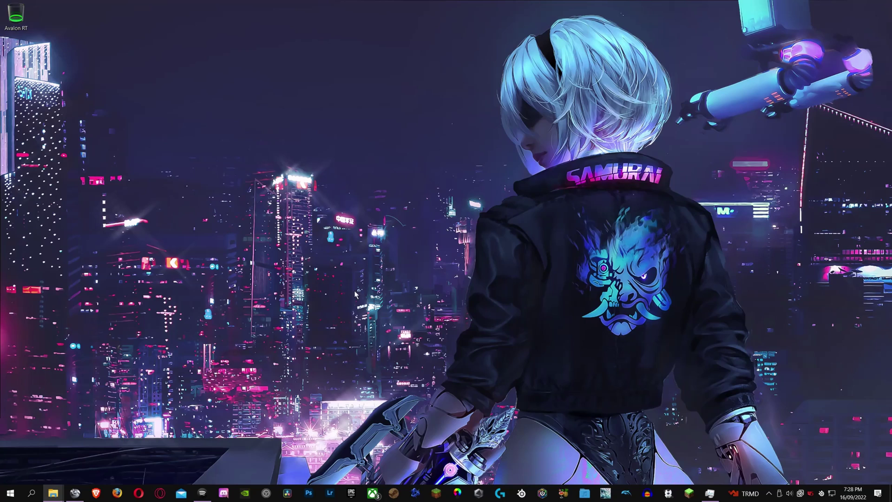
Reopen Graphics settings from the desktop and save Photoshop 2022's preference as High performance
right_click(236, 286)
click(258, 392)
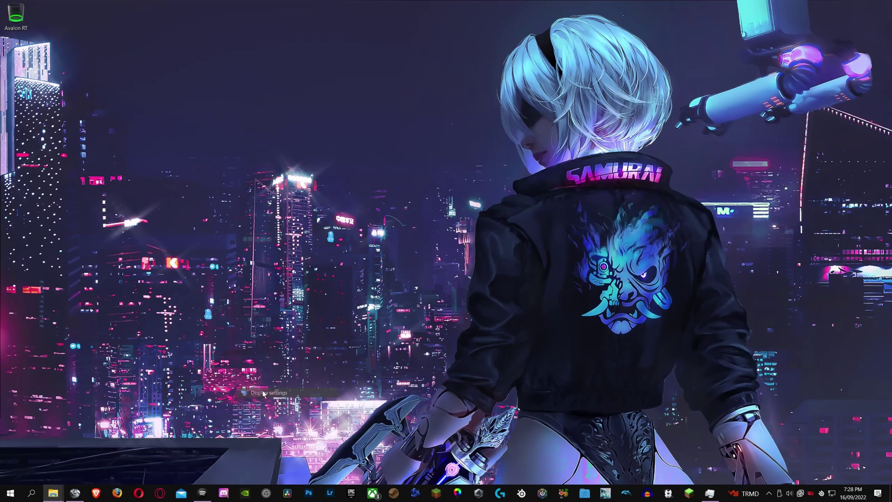
scroll(271, 357, down, 1)
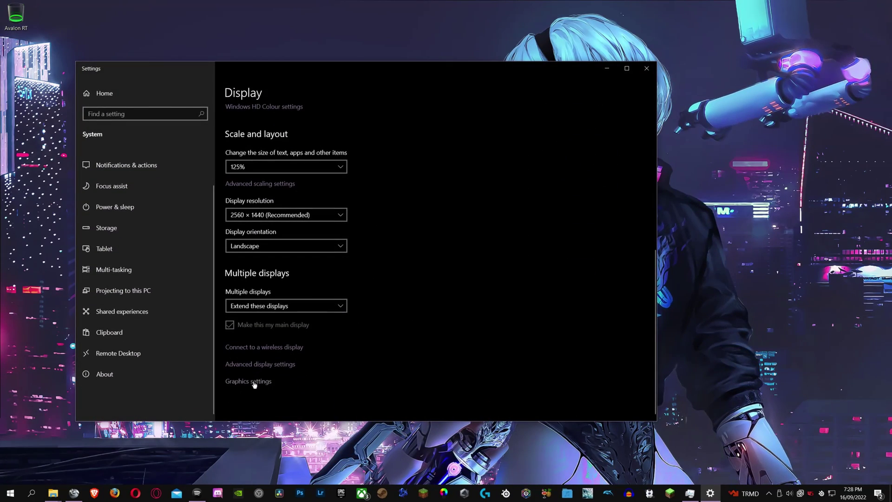
click(253, 381)
click(158, 362)
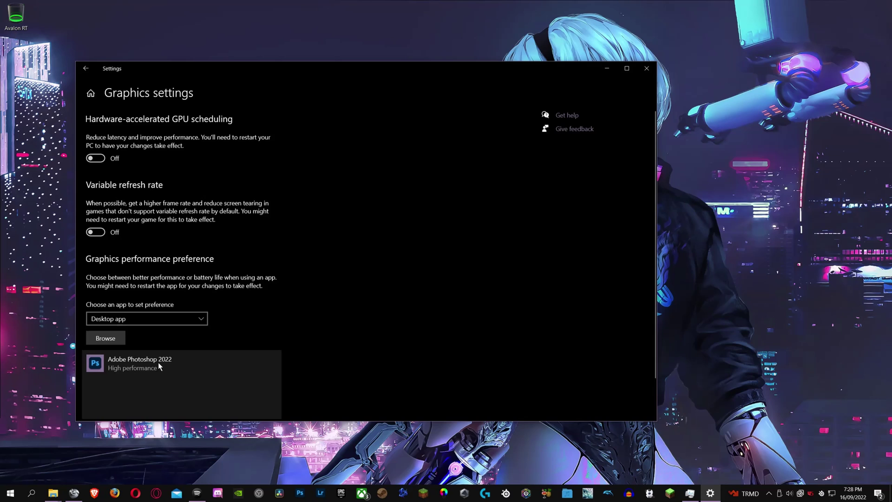
click(210, 364)
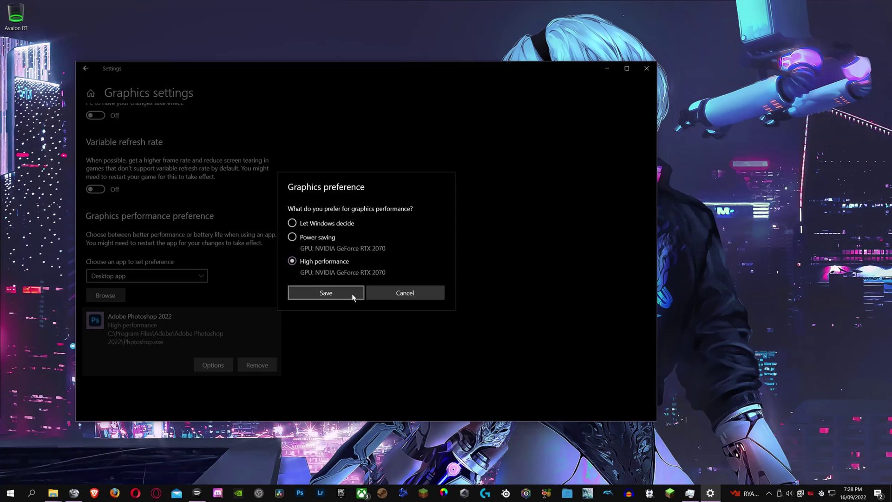
click(338, 293)
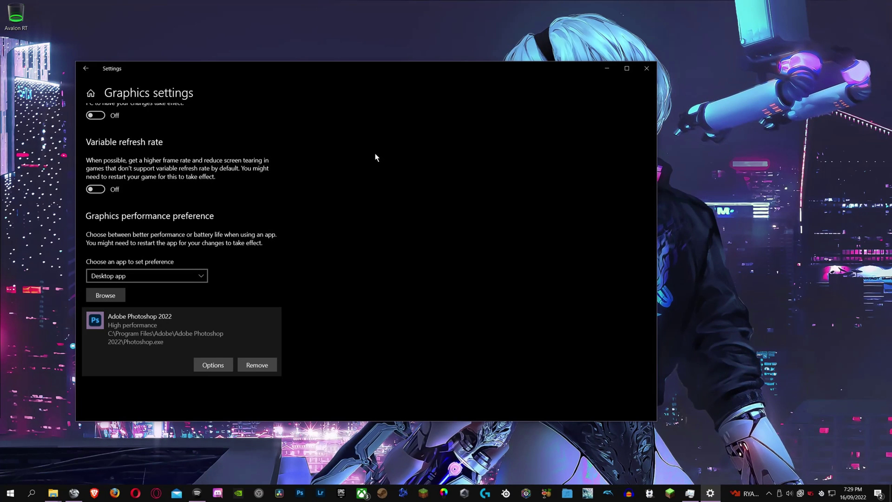
Close Settings and open NVIDIA Control Panel's Program Settings tab with Adobe Photoshop selected
click(647, 68)
right_click(253, 189)
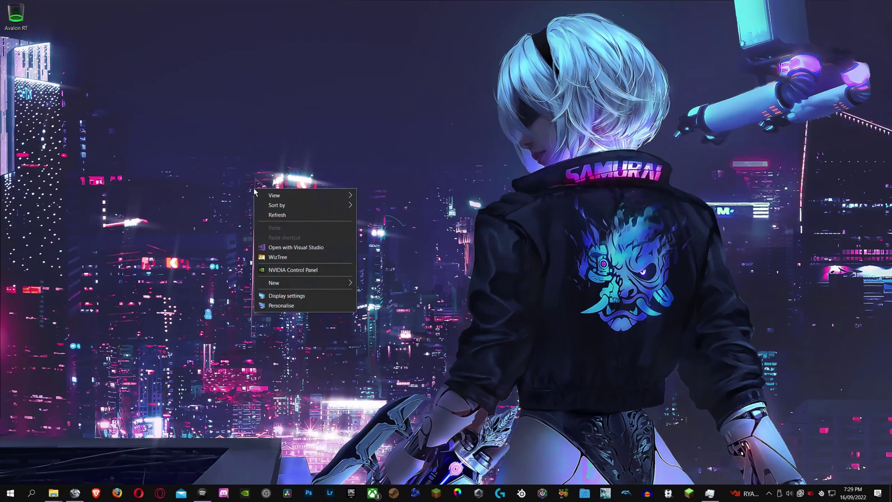
click(274, 271)
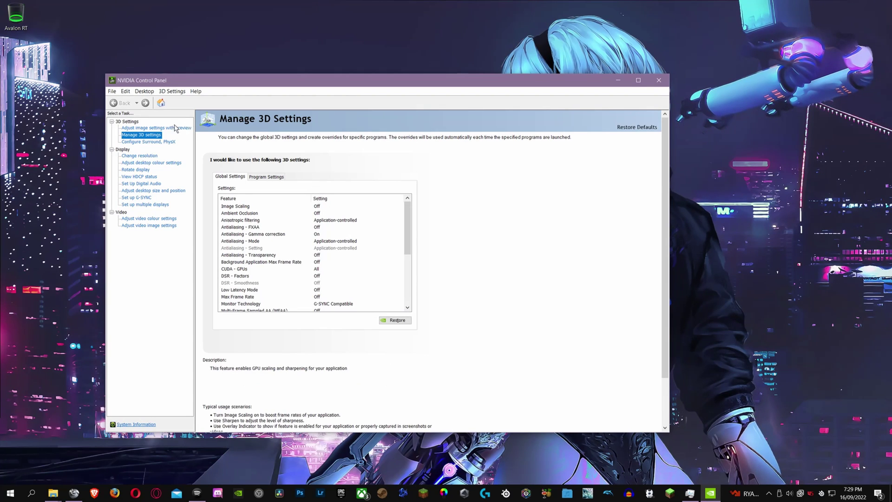
click(263, 178)
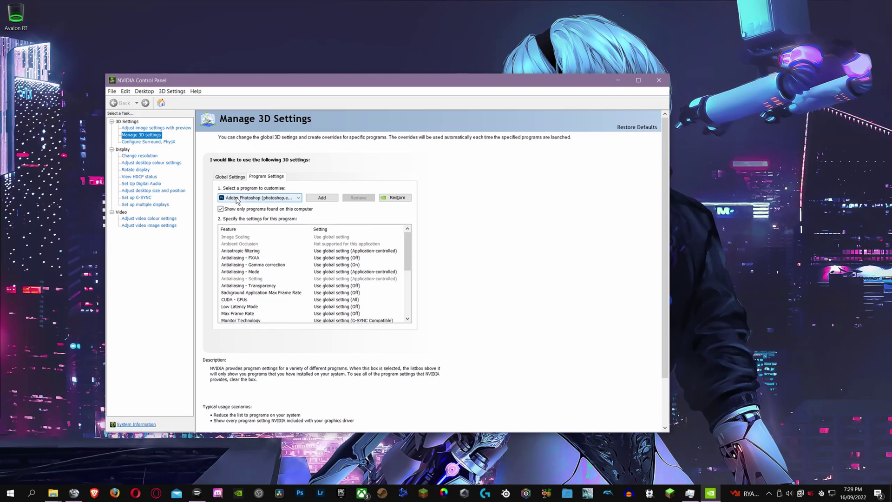
Browse the list of programs to add, then dismiss it without adding any
click(325, 199)
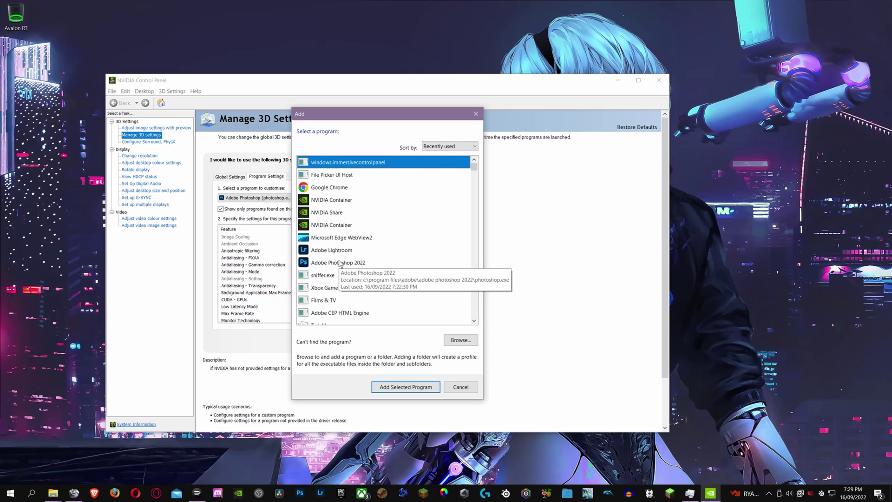
scroll(349, 255, down, 3)
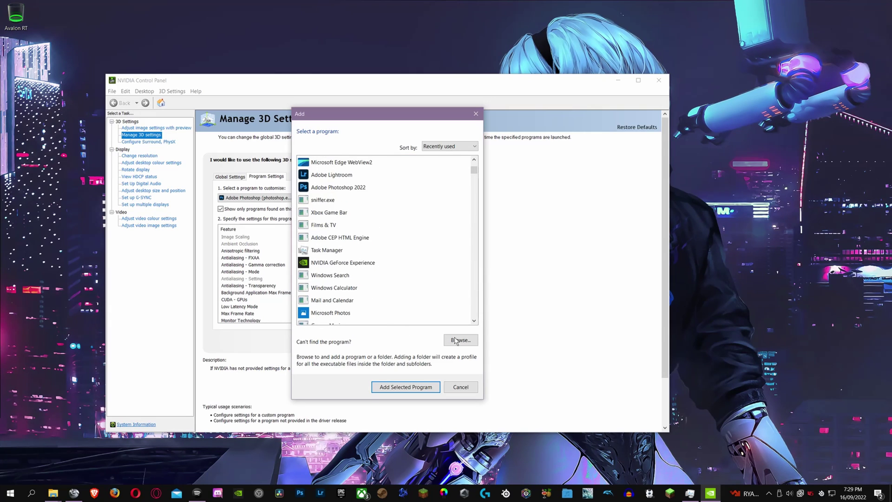
click(476, 114)
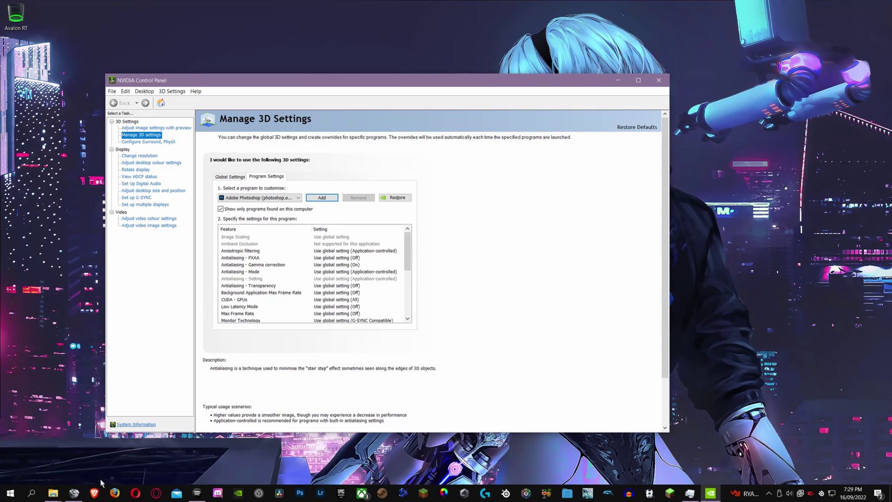
Scroll Photoshop's 3D feature list and glance at Global Settings before returning to Program Settings
click(74, 492)
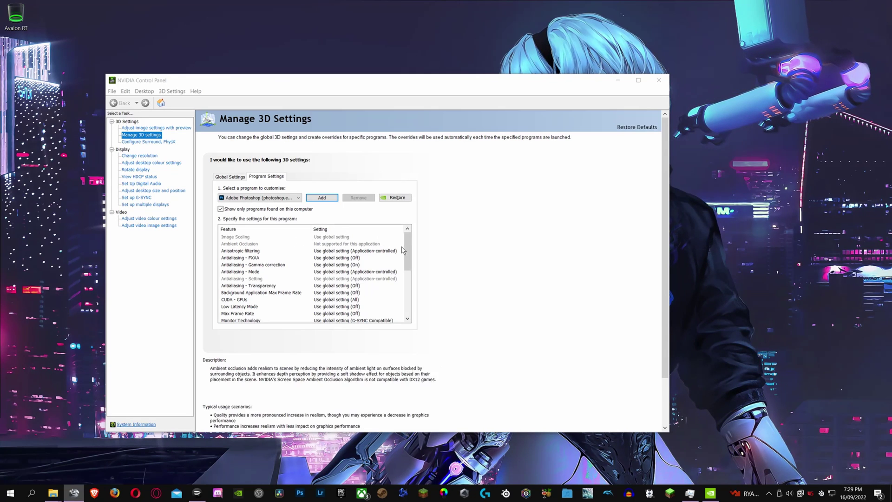
drag(406, 245, 190, 203)
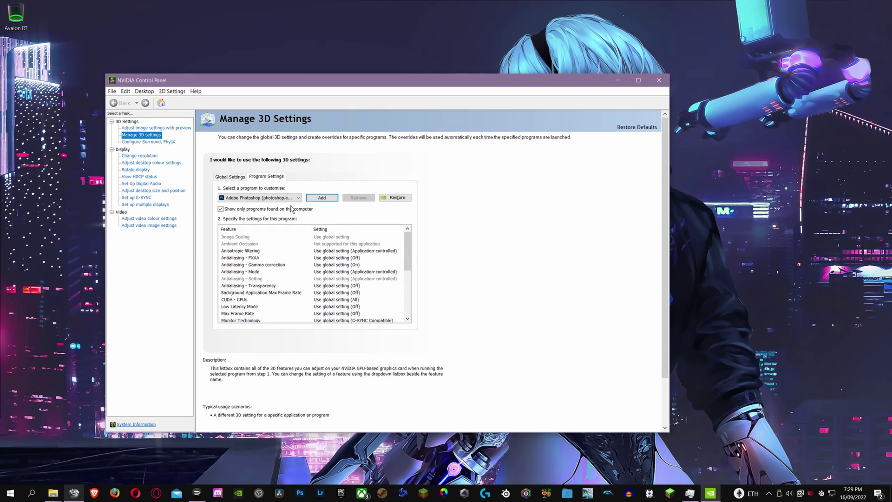
click(228, 177)
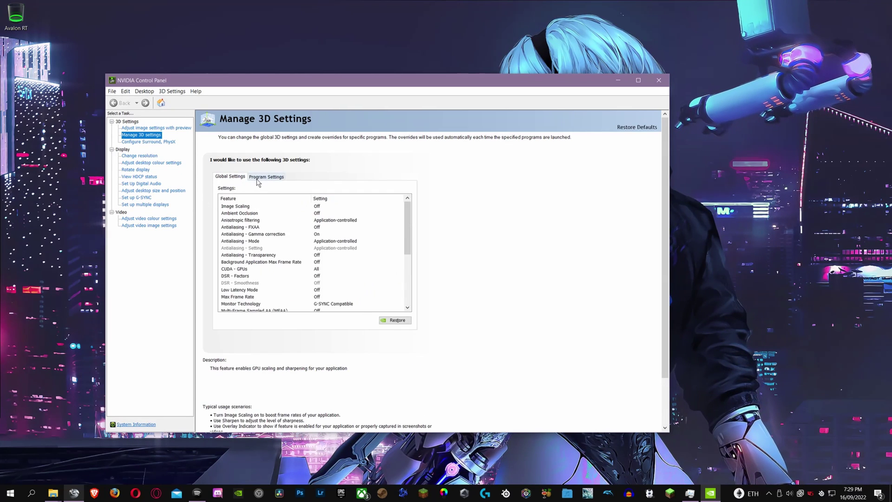
click(258, 177)
Close NVIDIA Control Panel, launch Lightroom on the café portrait, and show the photo filmstrip
click(659, 80)
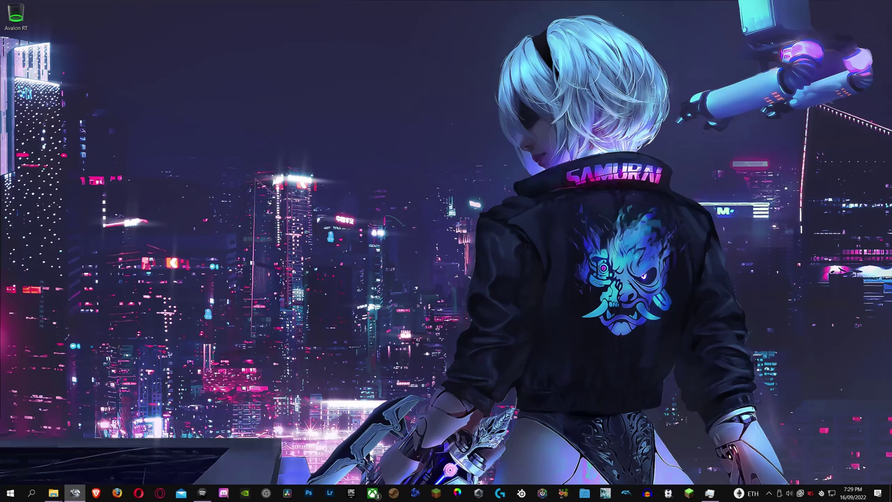
click(330, 493)
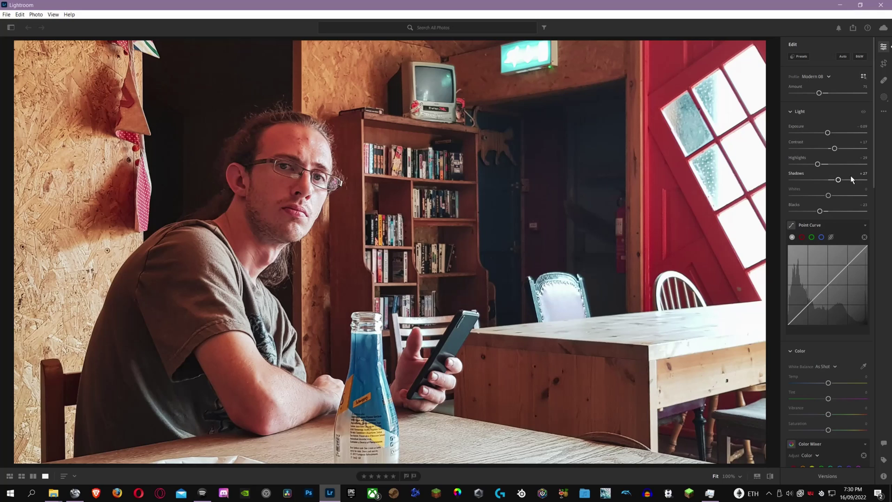
scroll(855, 241, down, 10)
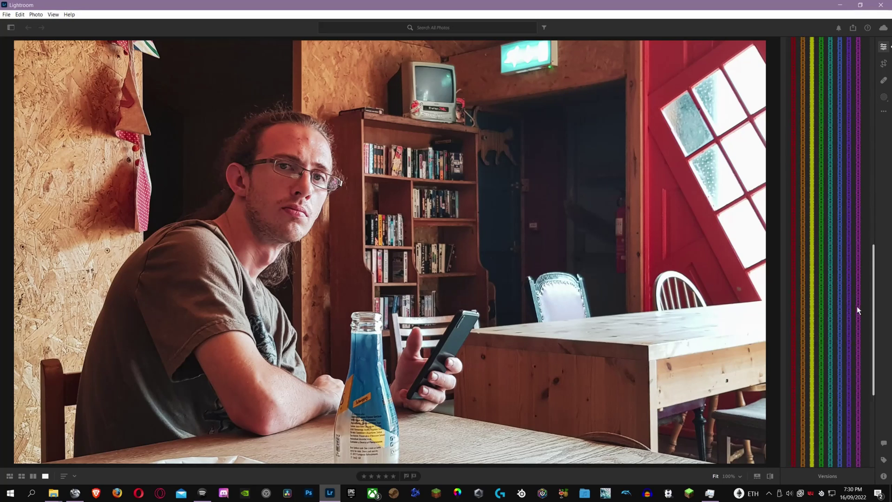
drag(873, 302, 872, 154)
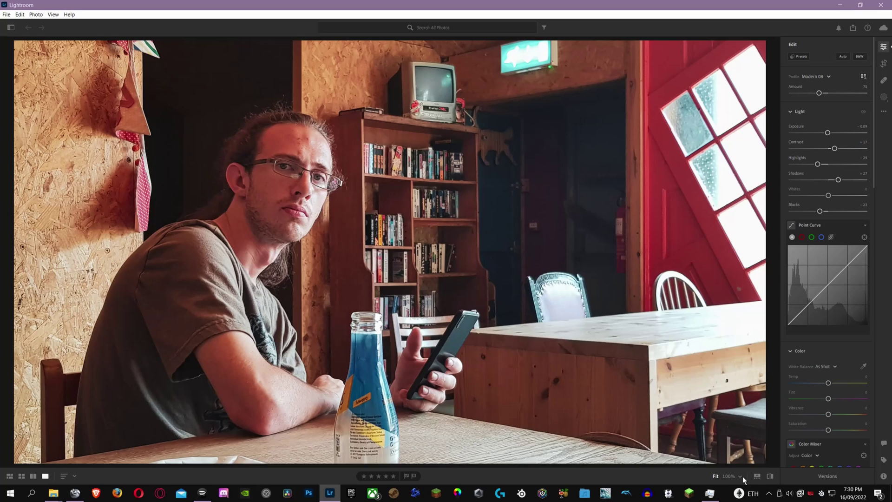
click(757, 476)
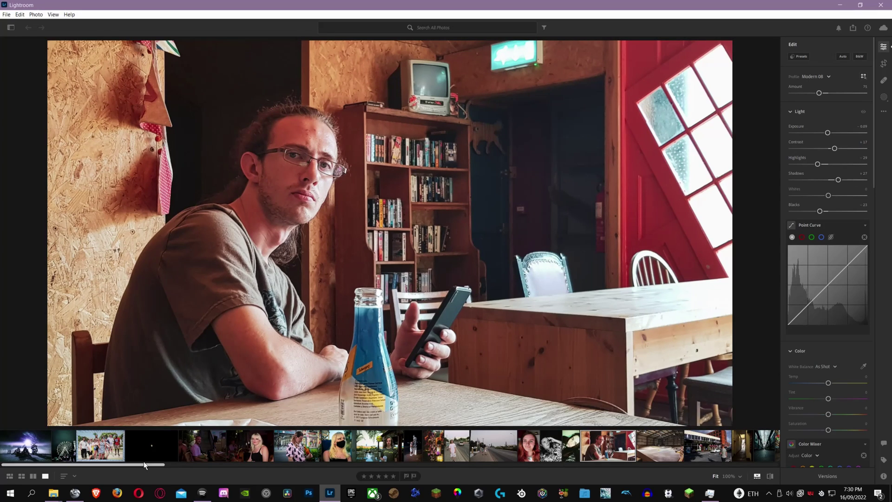
mouse_move(170, 467)
mouse_down()
mouse_move(464, 473)
mouse_move(160, 467)
mouse_up()
click(6, 15)
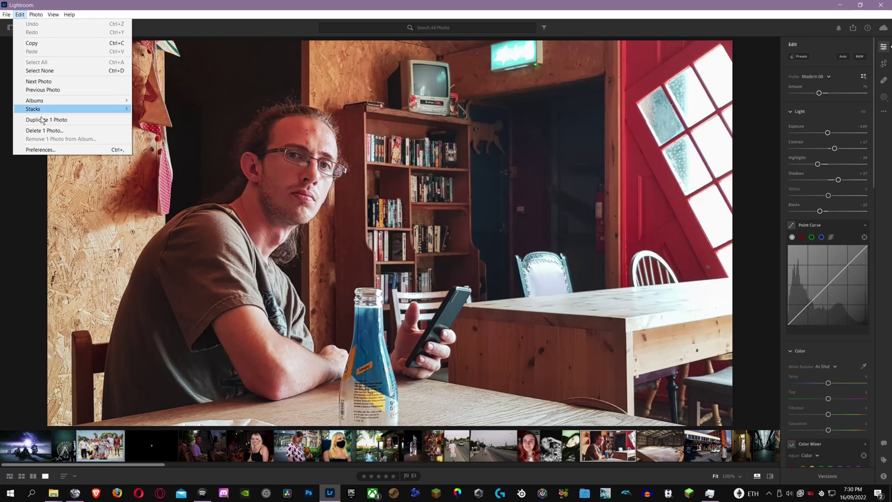
Set Lightroom's Use Graphics Processor preference to Auto, hide the filmstrip, and close Lightroom
click(40, 150)
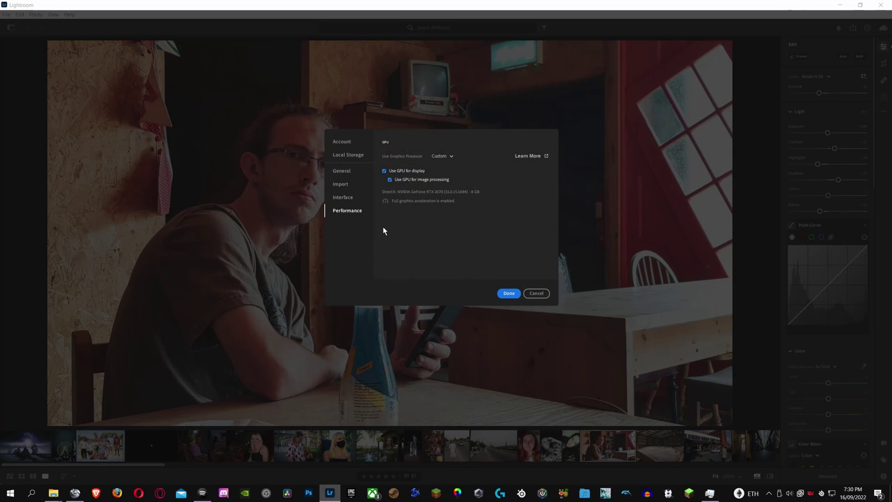
click(438, 155)
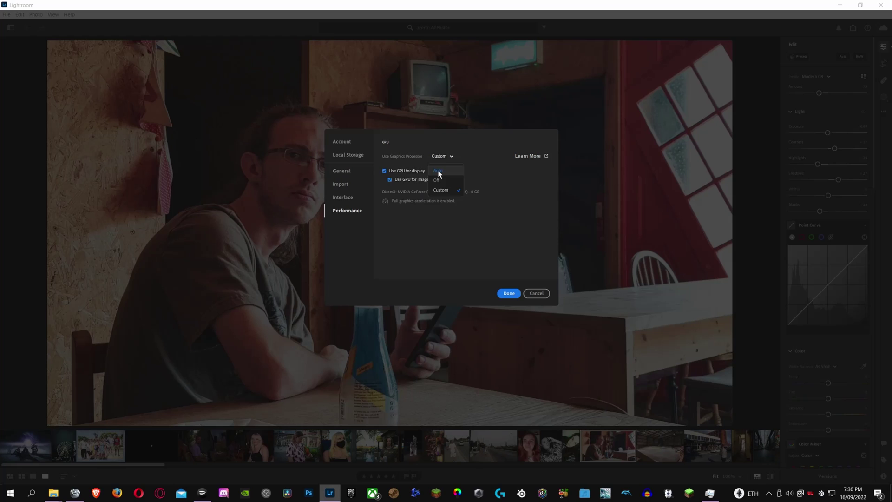
click(438, 172)
click(509, 293)
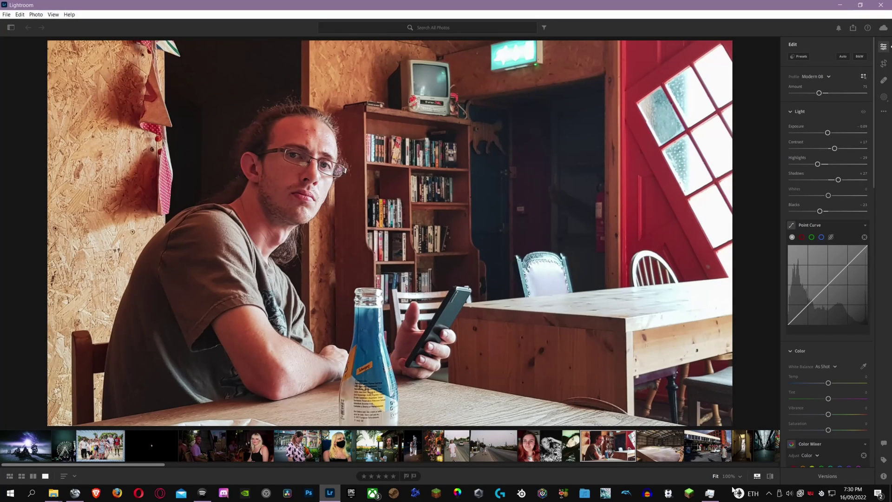
click(755, 478)
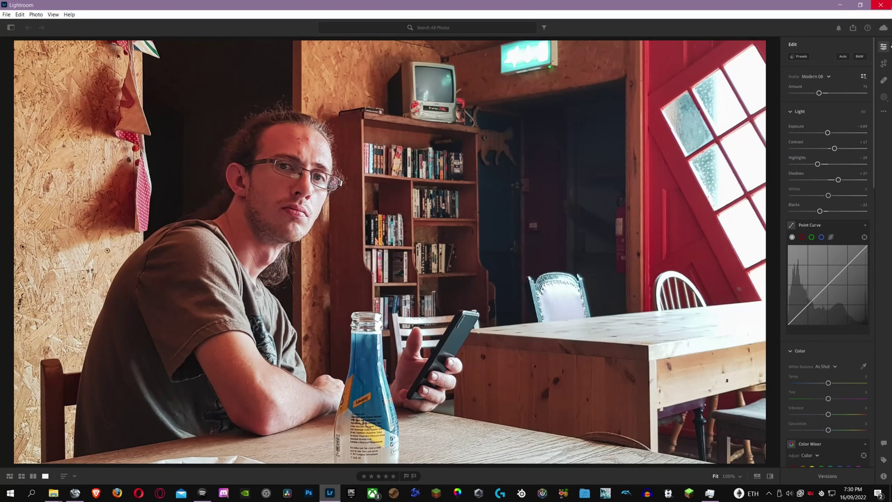
click(881, 4)
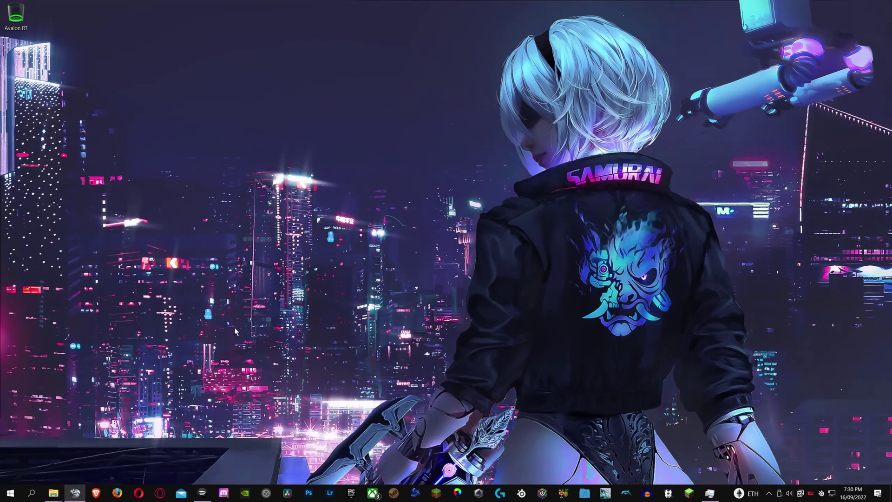
Open Display settings from the desktop and scroll down to Graphics settings
right_click(282, 253)
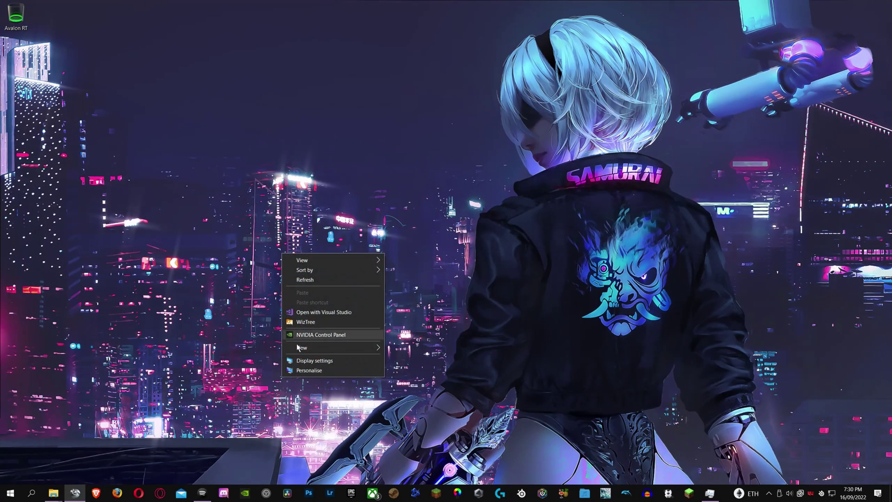
click(230, 283)
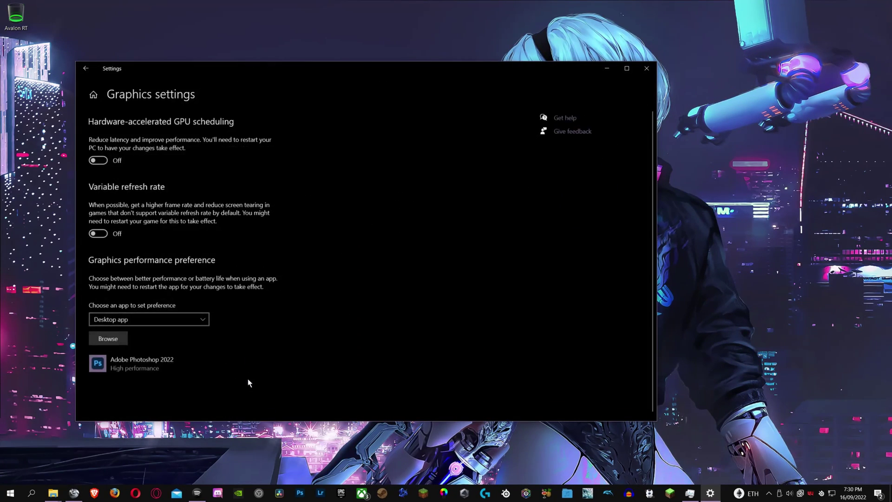
Start browsing for another app to add to the graphics performance list
click(116, 338)
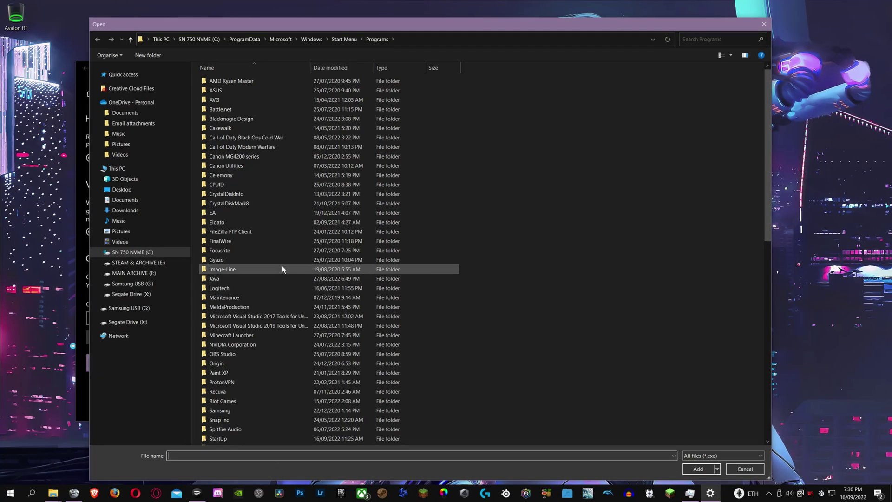
scroll(272, 264, down, 15)
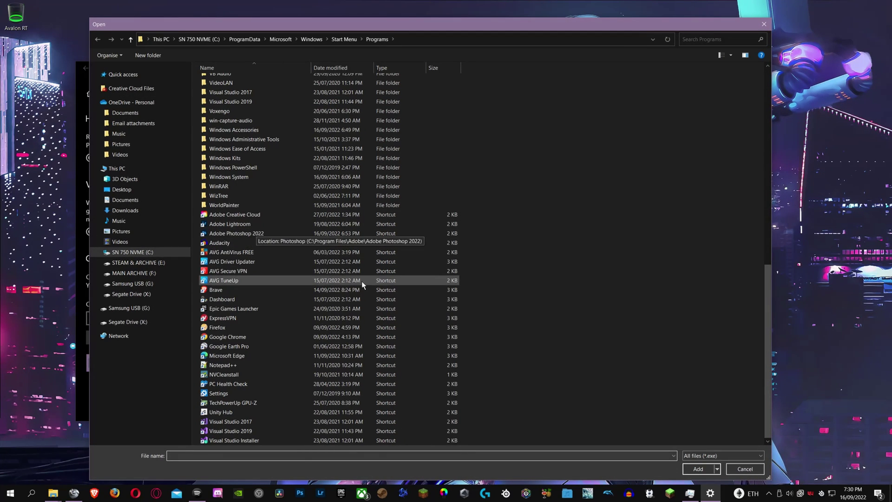
scroll(364, 283, up, 3)
scroll(364, 284, up, 7)
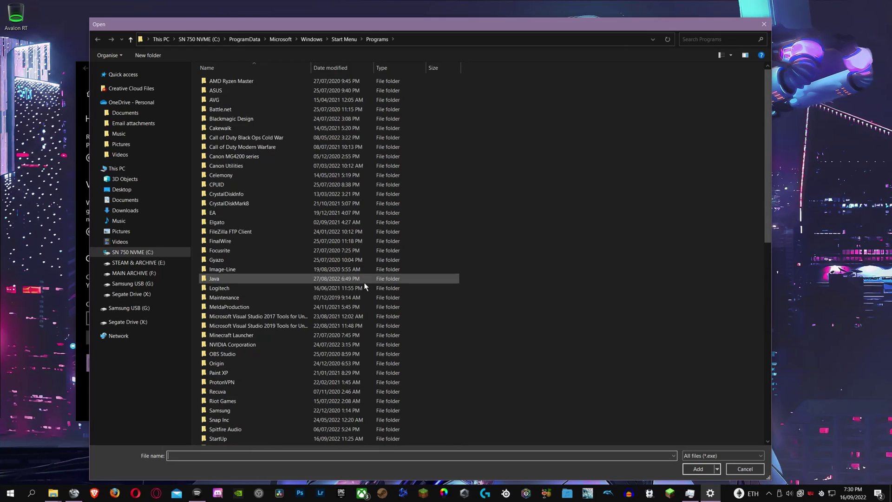
scroll(365, 285, down, 4)
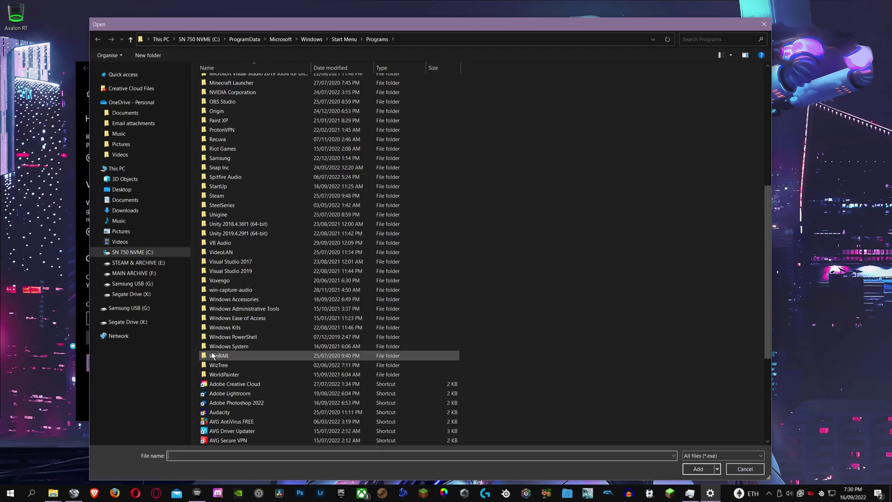
Open the Lightroom shortcut's file location, C:\Program Files\Adobe\Adobe Lightroom CC, in File Explorer
right_click(320, 492)
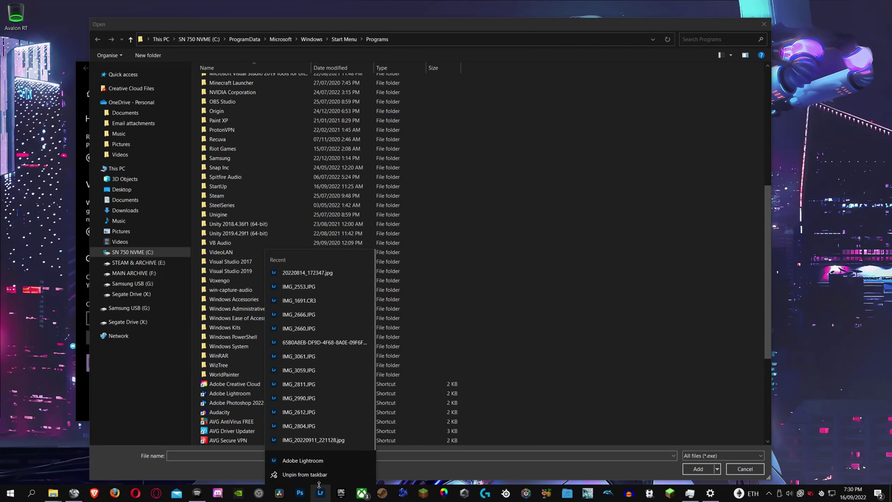
right_click(311, 462)
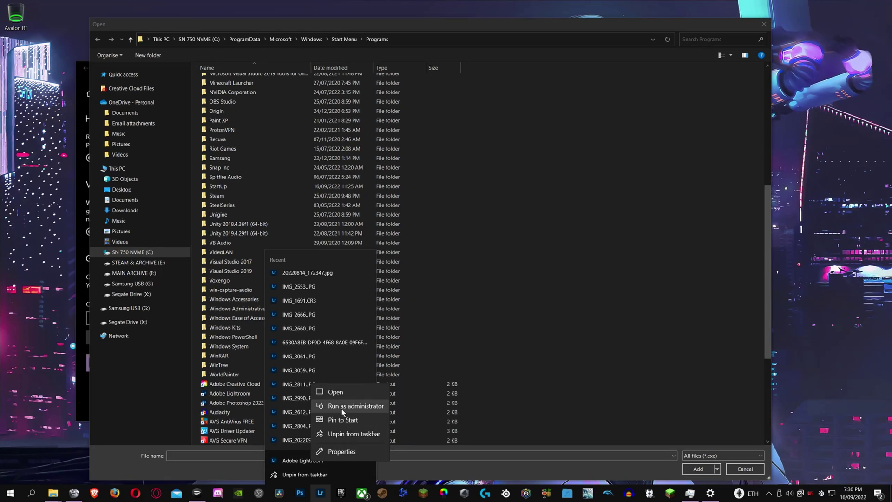
click(342, 451)
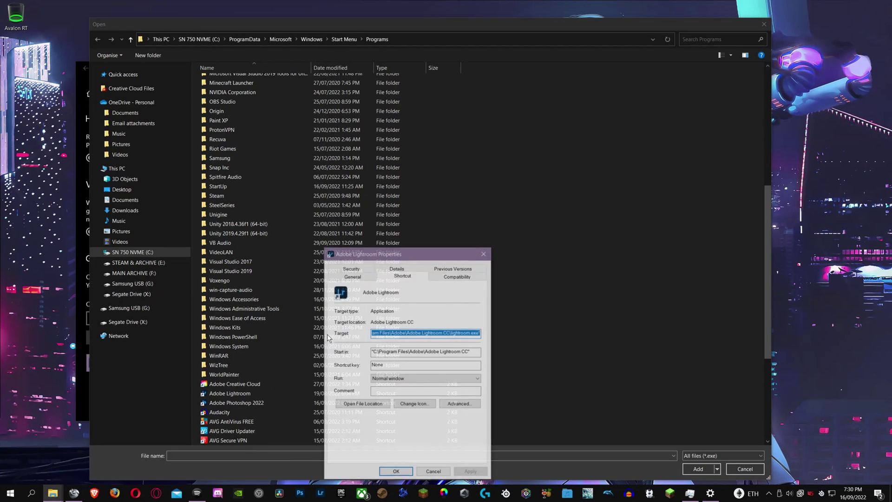
drag(383, 255, 349, 195)
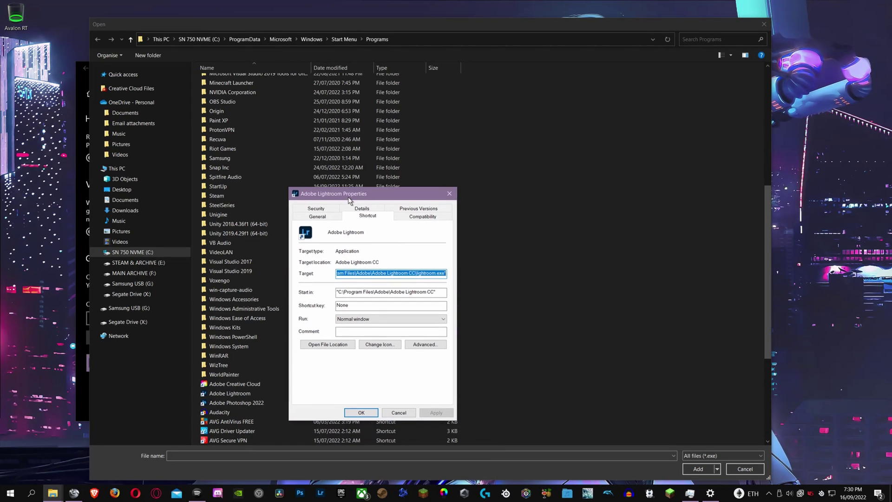
click(322, 345)
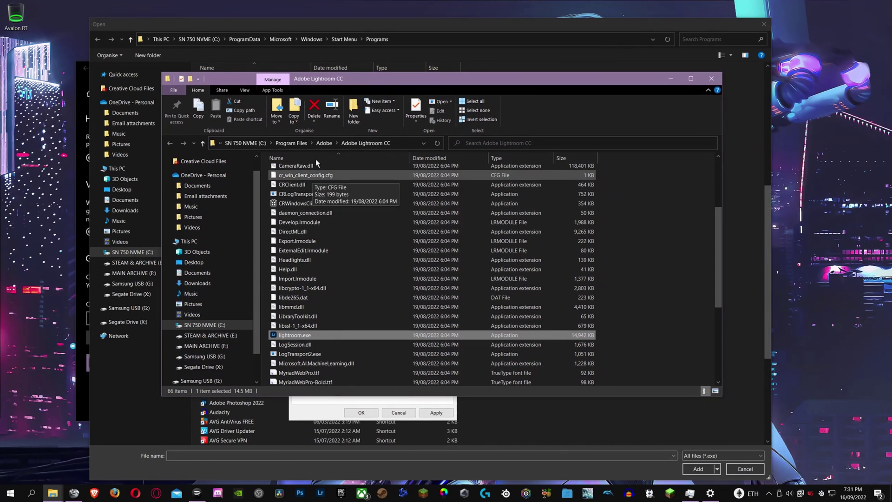
drag(323, 79, 601, 84)
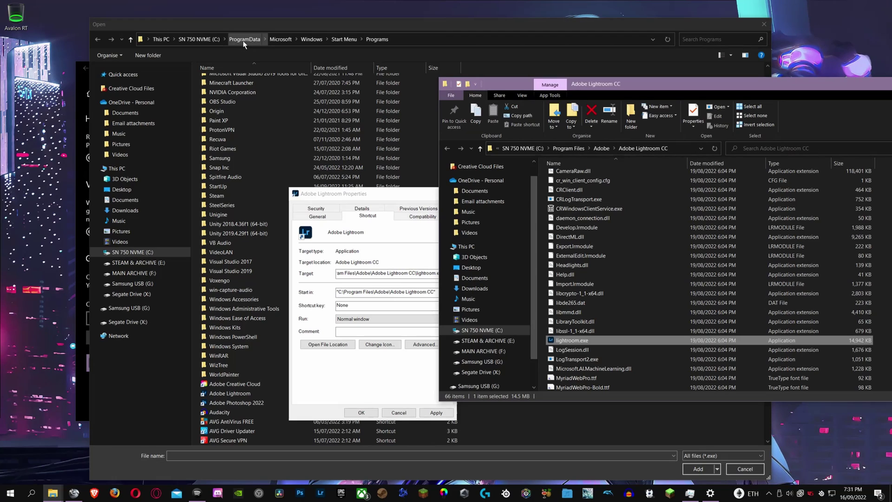
drag(594, 84, 290, 77)
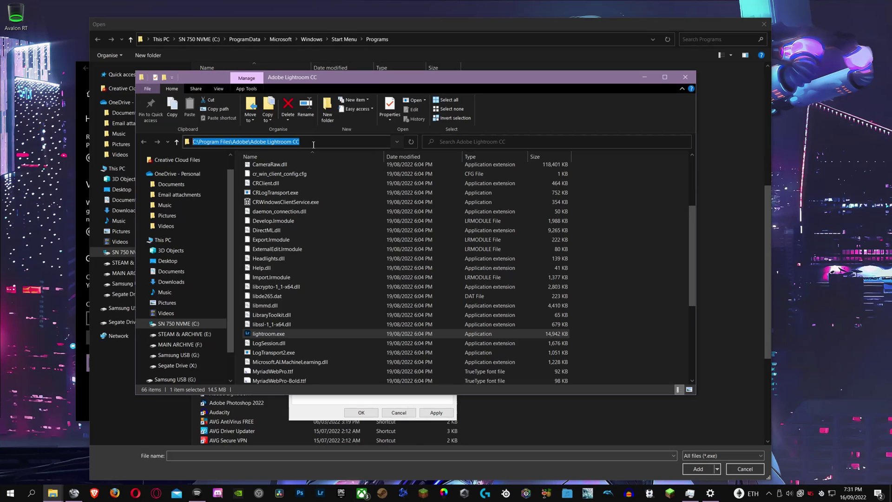
Paste the Lightroom folder path into the app picker and select lightroom.exe
click(686, 76)
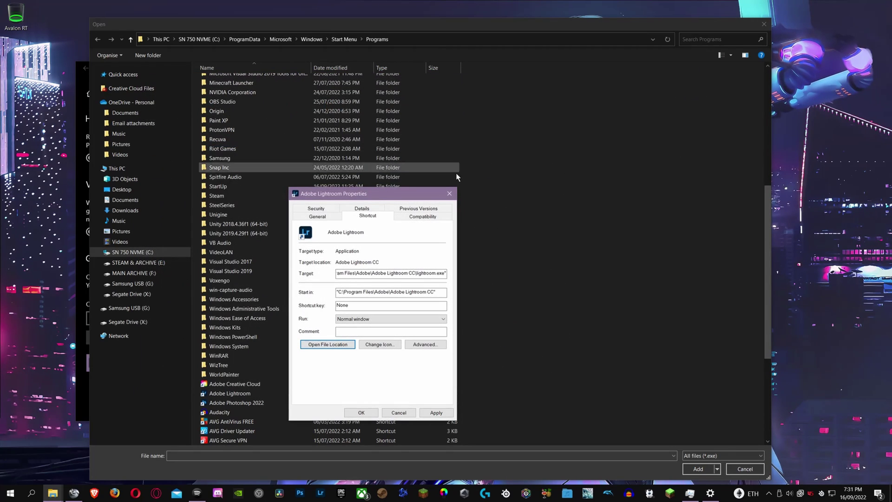
click(438, 46)
click(434, 40)
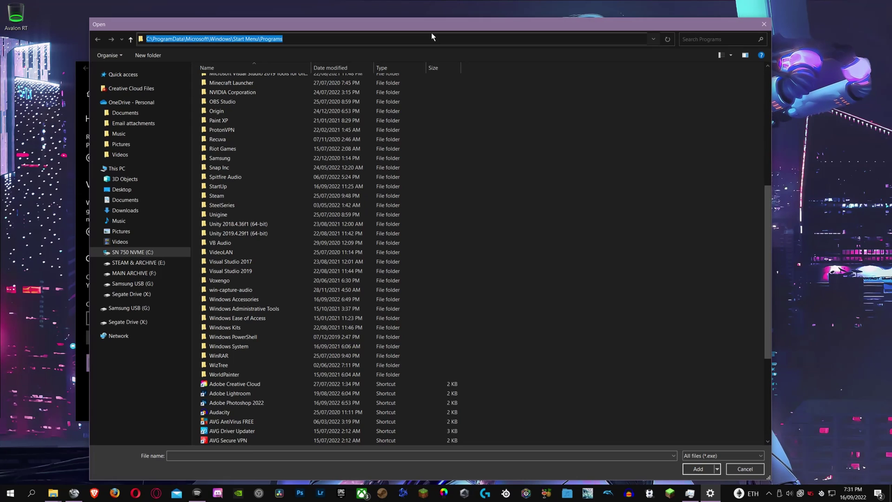
text(C:\Program Files\Adobe\Adobe Lightroom CC)
key(Return)
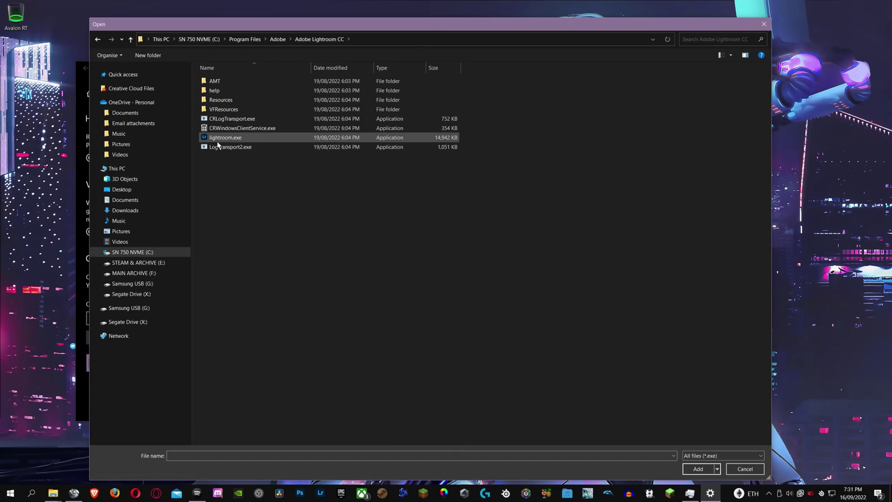
click(228, 138)
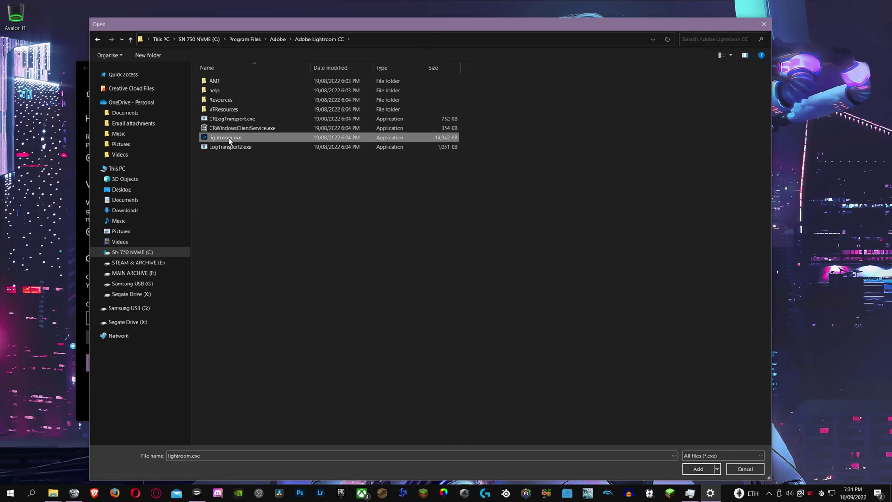
Add lightroom.exe and save its graphics preference as High performance
click(696, 471)
click(250, 324)
scroll(250, 325, down, 1)
click(219, 338)
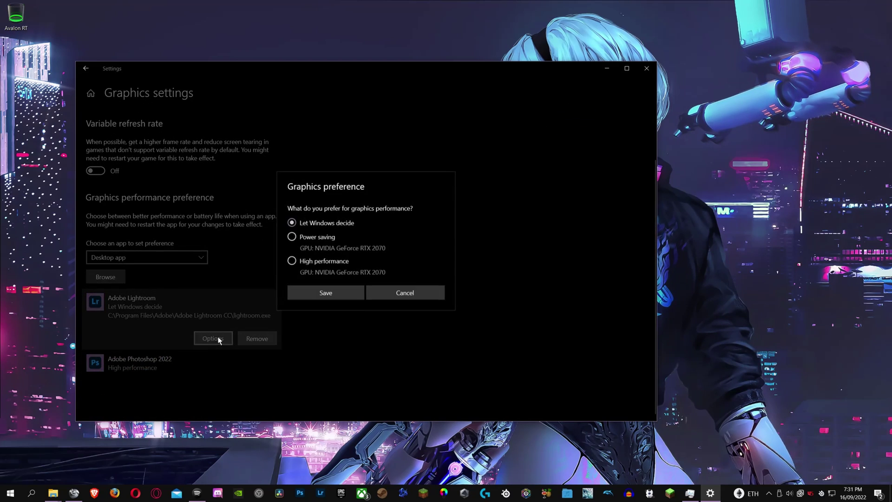
click(293, 261)
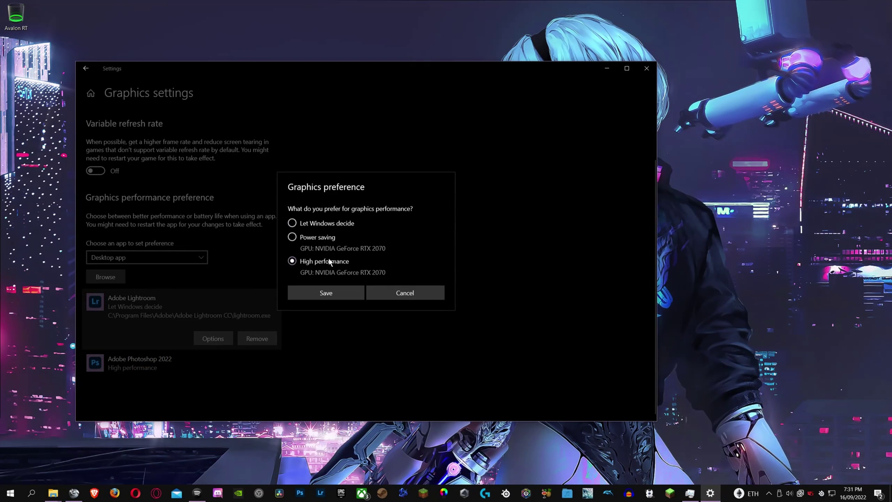
click(326, 292)
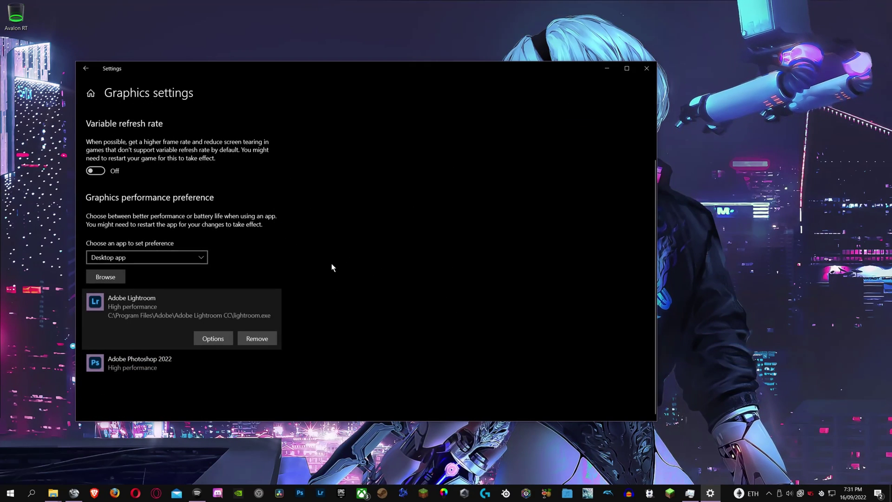
Close Windows Settings and open NVIDIA Control Panel to Manage 3D Settings' Program Settings
click(647, 69)
right_click(344, 200)
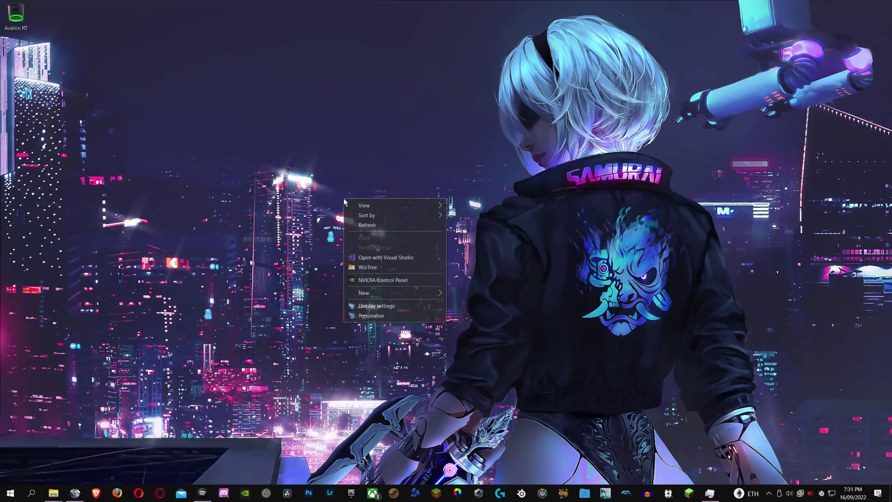
click(367, 280)
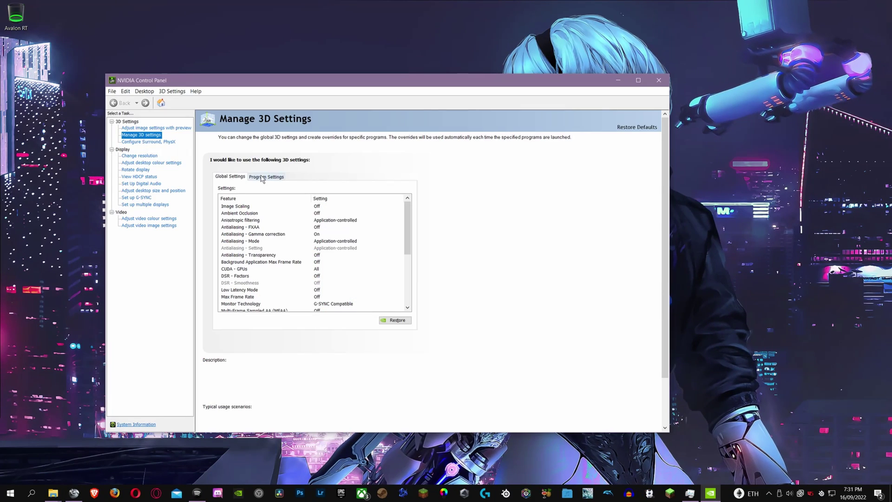
click(261, 176)
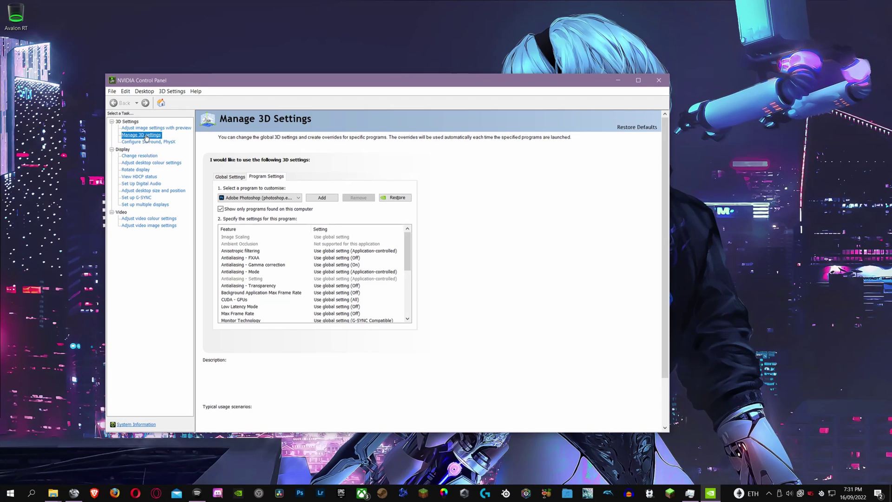
Add Adobe Lightroom as a customised program, review its 3D features, and close the panel
click(319, 199)
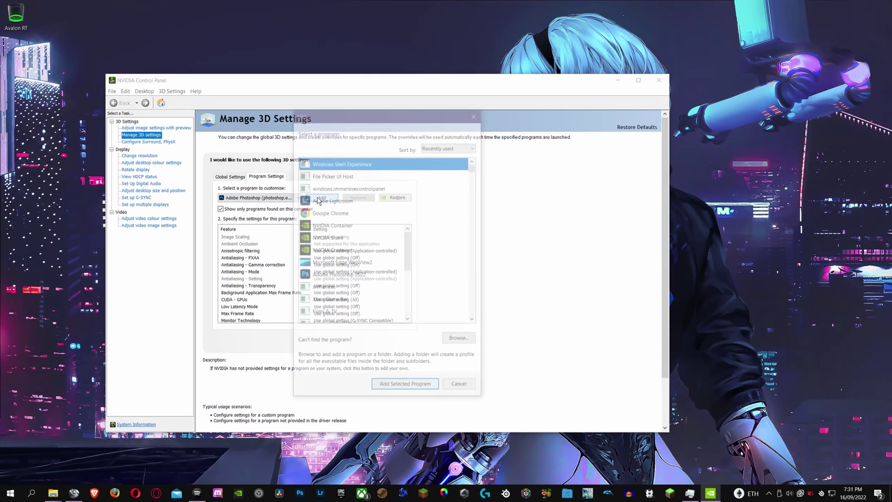
click(323, 200)
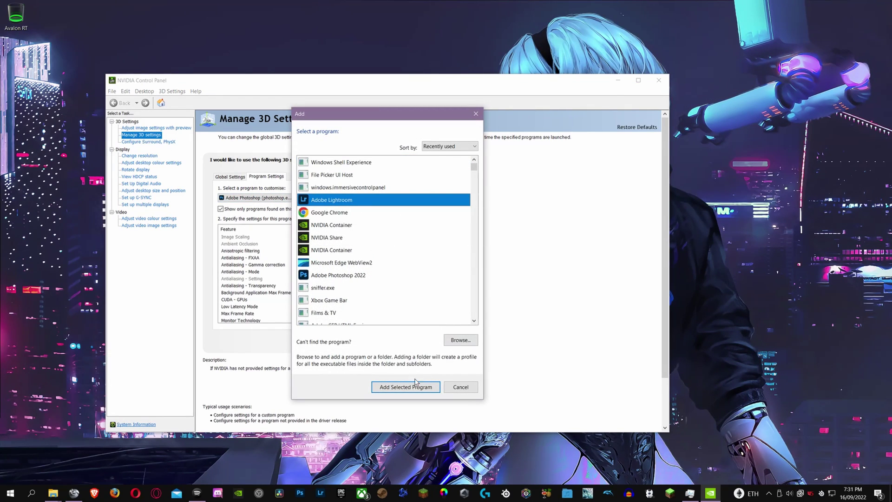
click(415, 386)
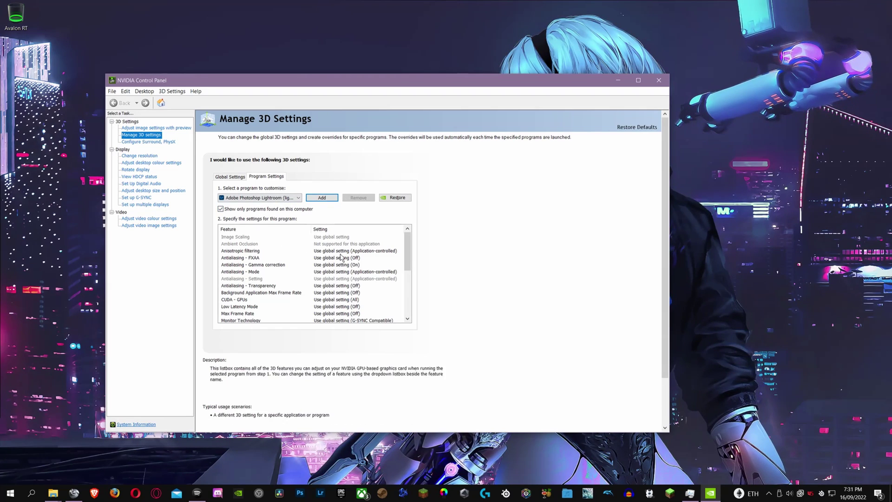
click(403, 244)
drag(408, 242, 404, 222)
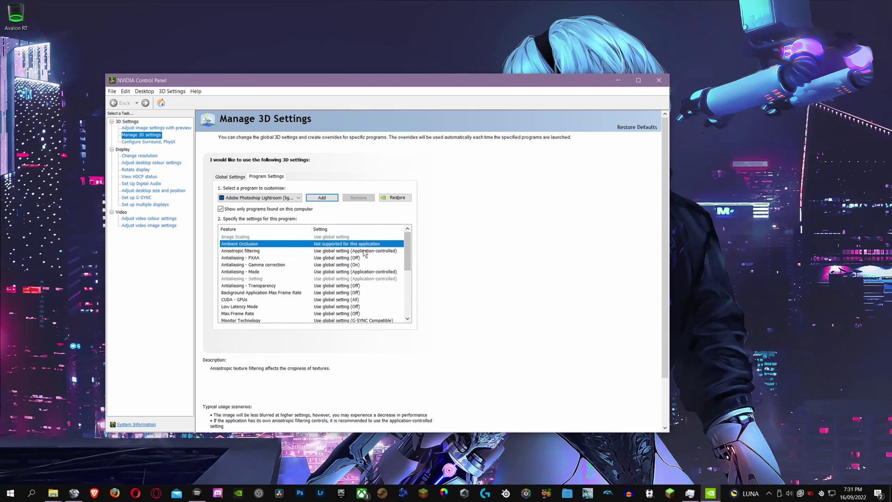
scroll(479, 265, down, 2)
scroll(479, 265, up, 2)
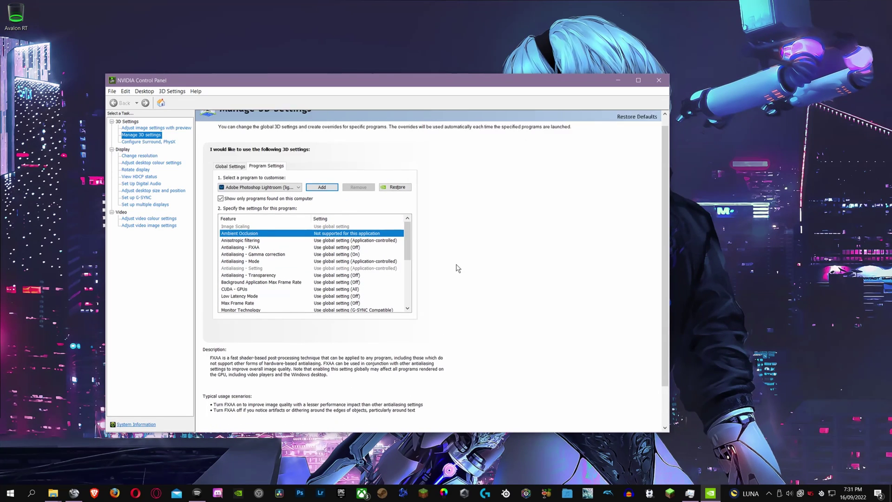
click(659, 81)
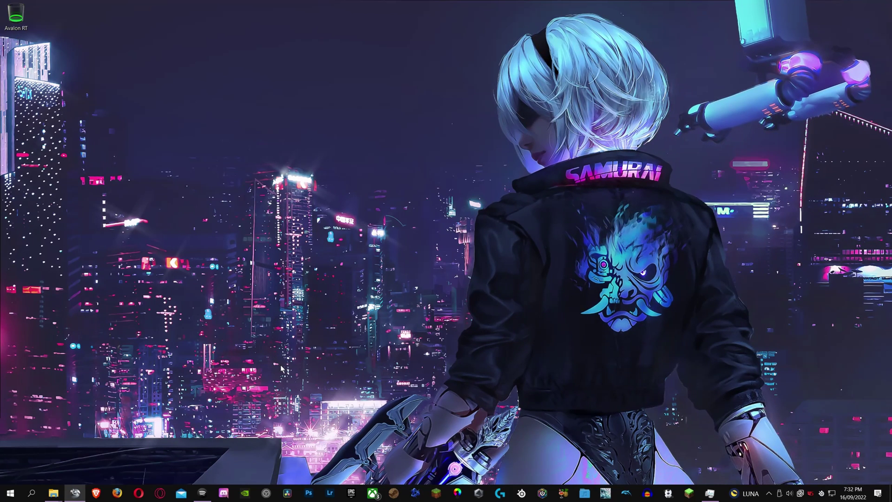
Launch Lightroom to test it, with the café portrait in the Edit panel
click(330, 492)
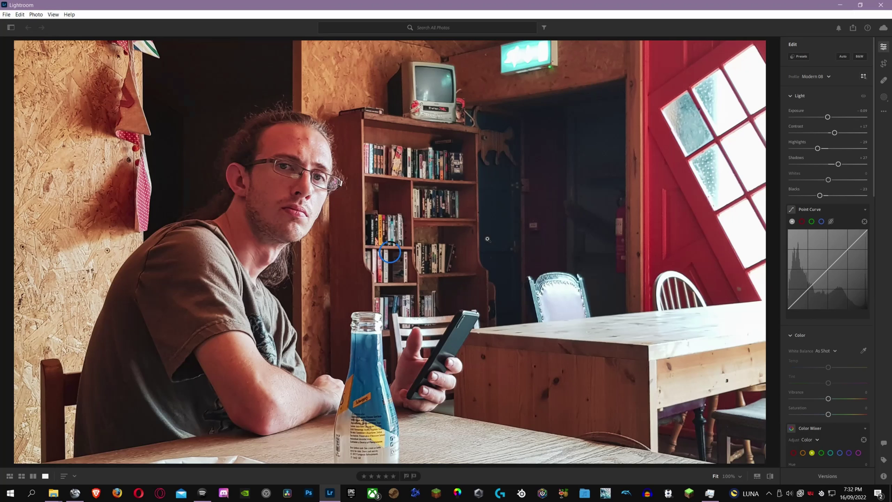
scroll(869, 175, down, 4)
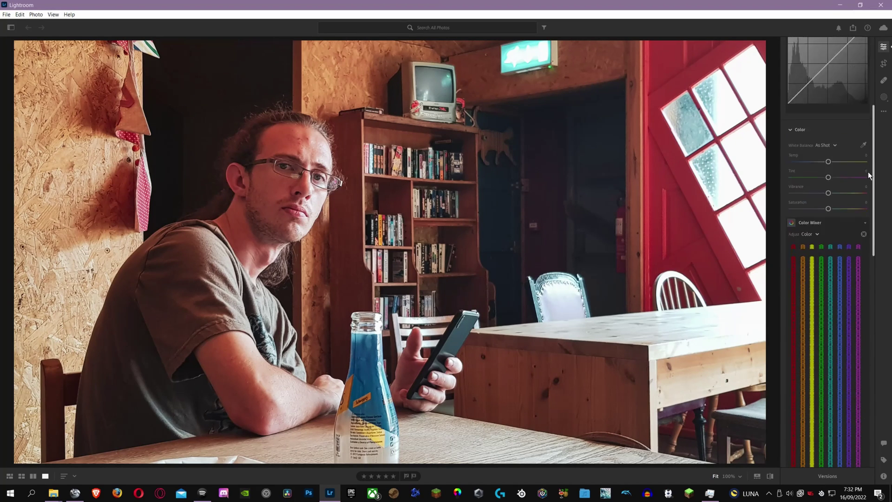
scroll(869, 175, down, 5)
scroll(869, 176, up, 15)
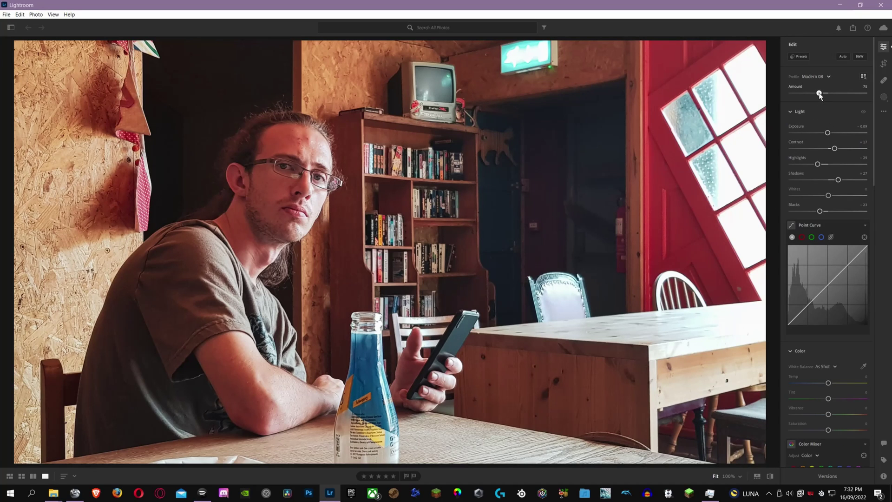
Lower profile Amount to 67, reduce Exposure, drop Highlights to about -31, and nudge Shadows to +28
mouse_move(819, 94)
mouse_down()
mouse_move(852, 92)
mouse_move(816, 94)
mouse_up()
mouse_move(827, 133)
mouse_down()
mouse_move(838, 135)
mouse_move(824, 134)
mouse_up()
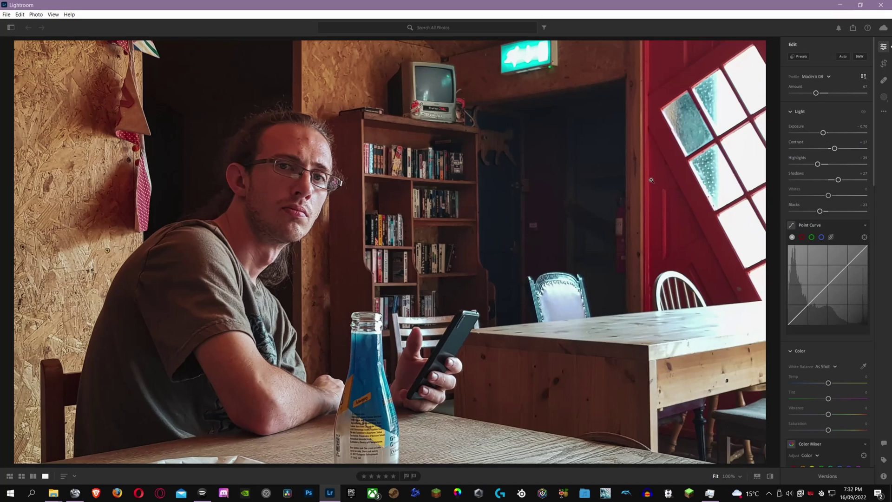
drag(817, 165, 839, 180)
scroll(874, 196, down, 10)
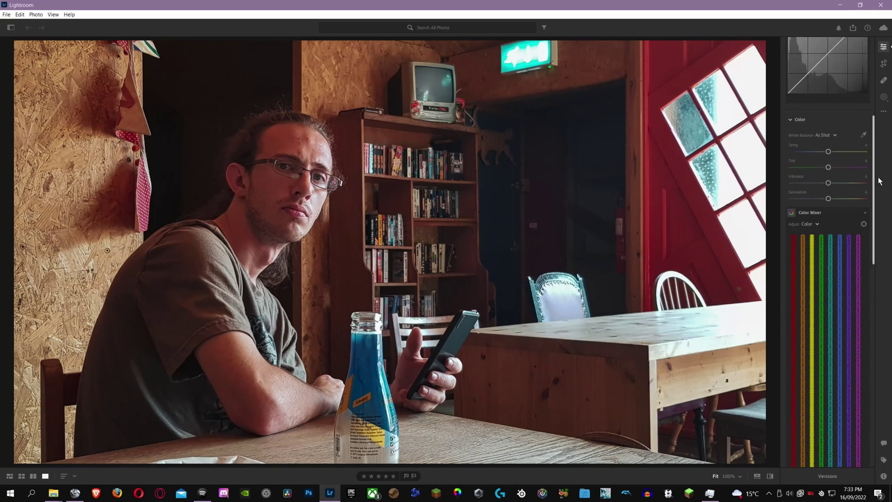
drag(876, 246, 867, 320)
scroll(867, 319, up, 15)
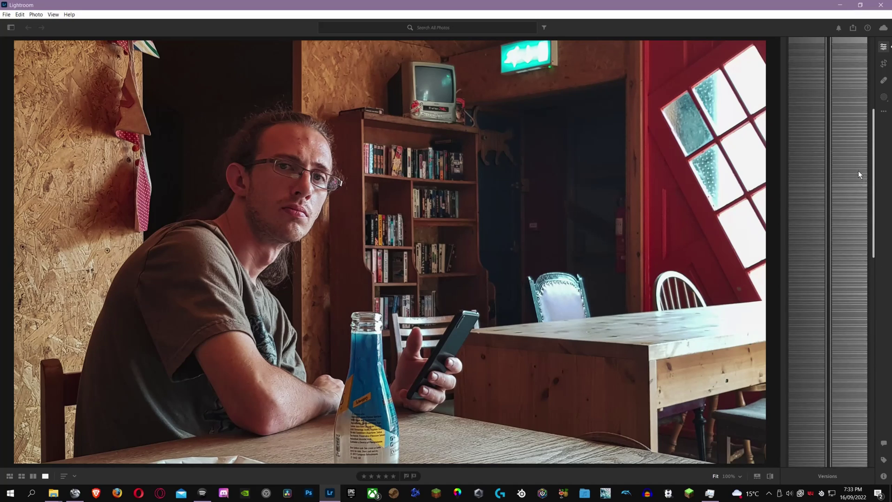